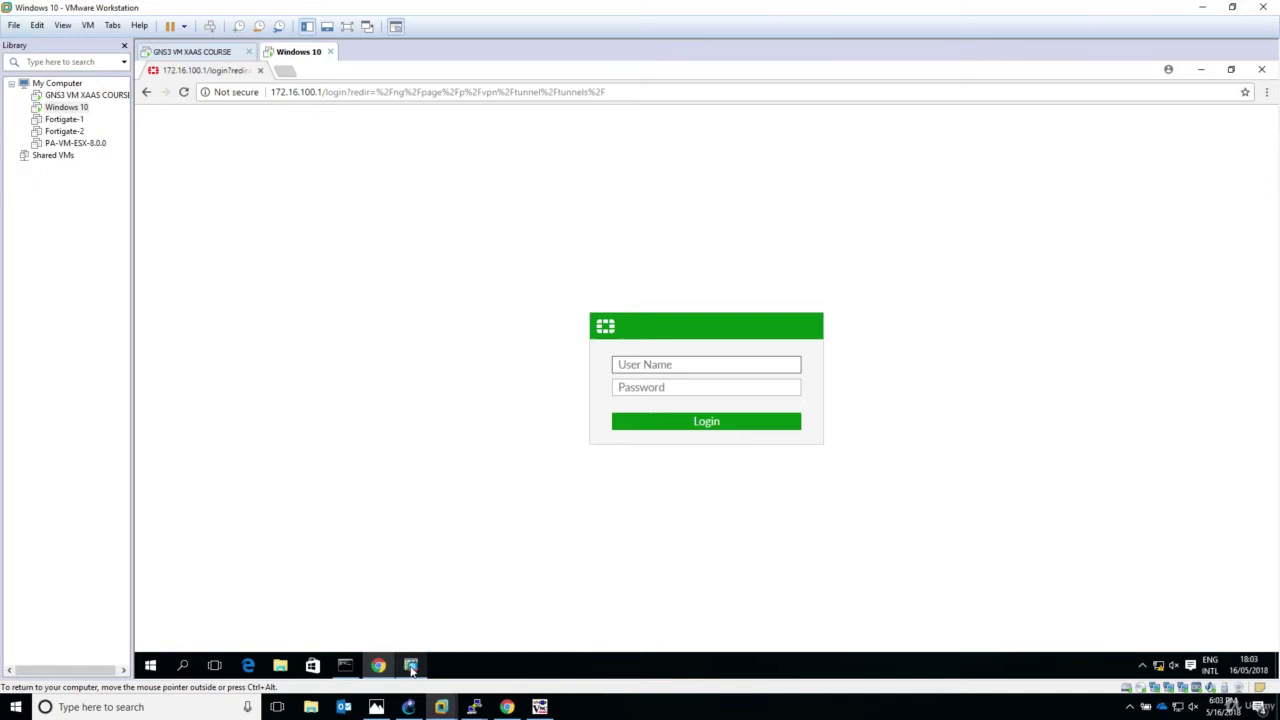
Step: Minimize the FortiGate browser window to reveal the Windows 10 guest desktop
mouse_move(411, 670)
left_click(423, 628)
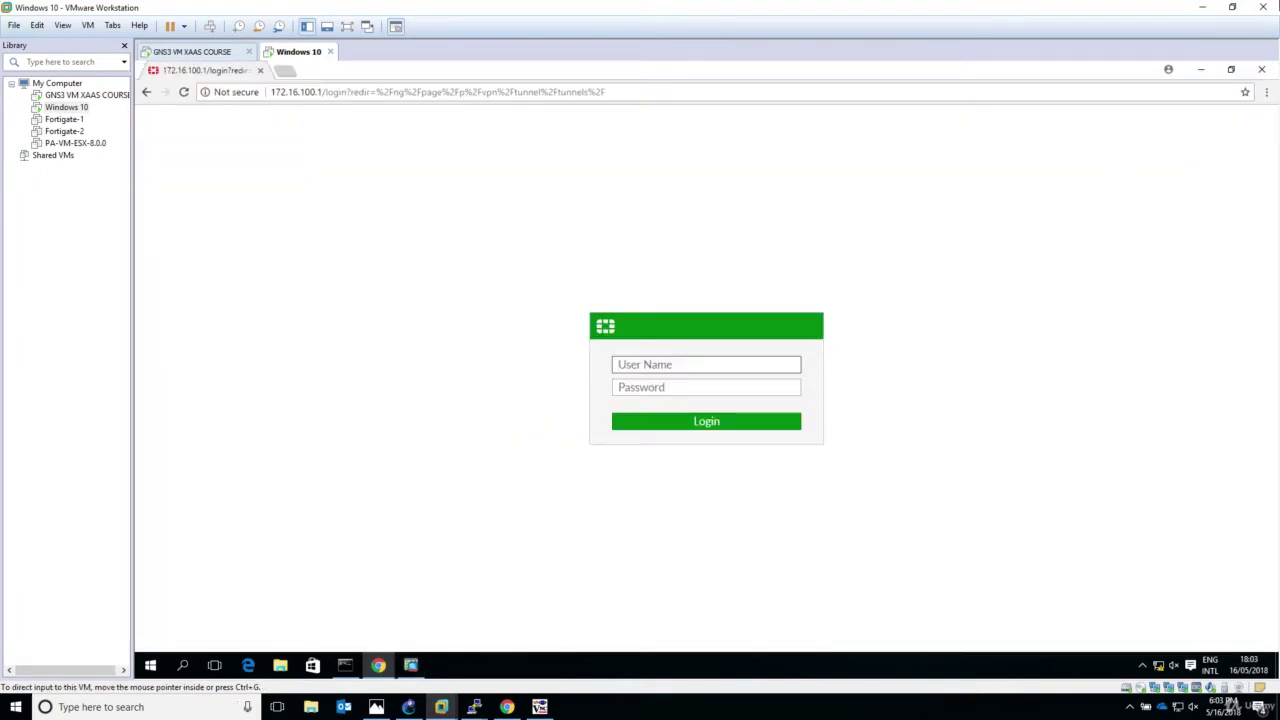
left_click(1202, 72)
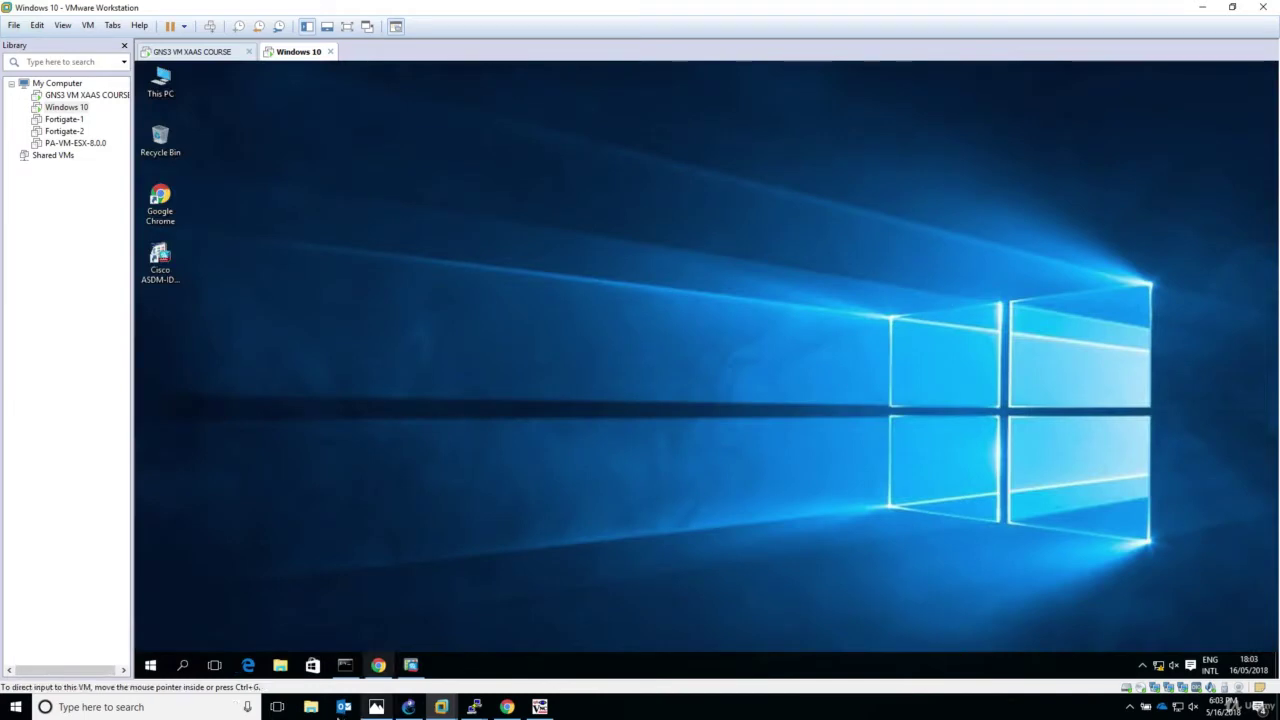
Step: Launch the Site-to-site VPN Wizard from Wizards > VPN Wizards and pass the Introduction page
left_click(411, 667)
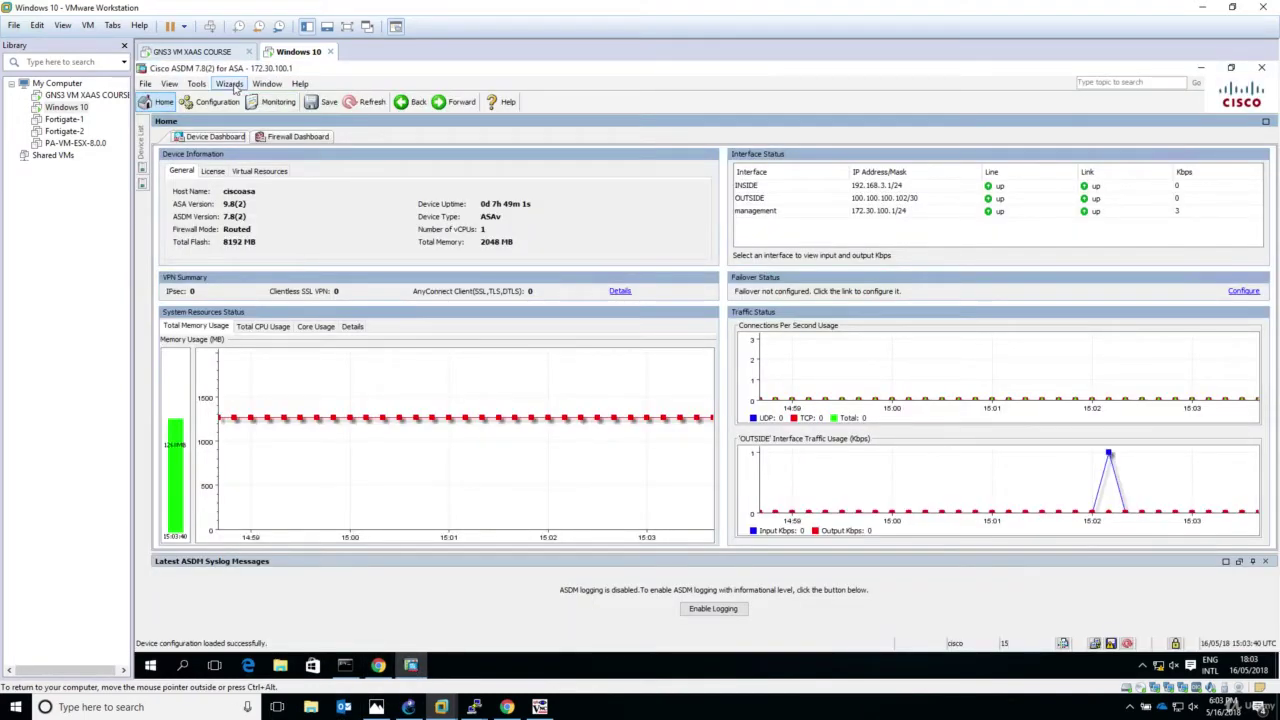
left_click(230, 85)
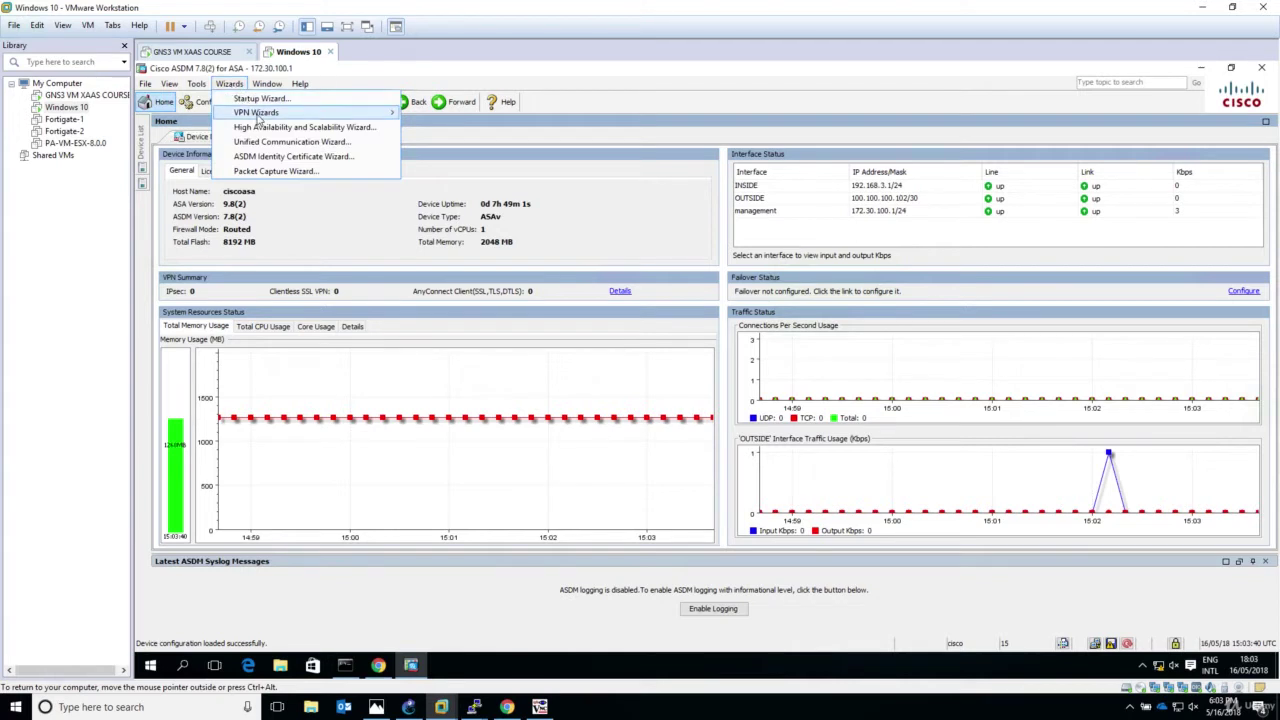
mouse_move(390, 117)
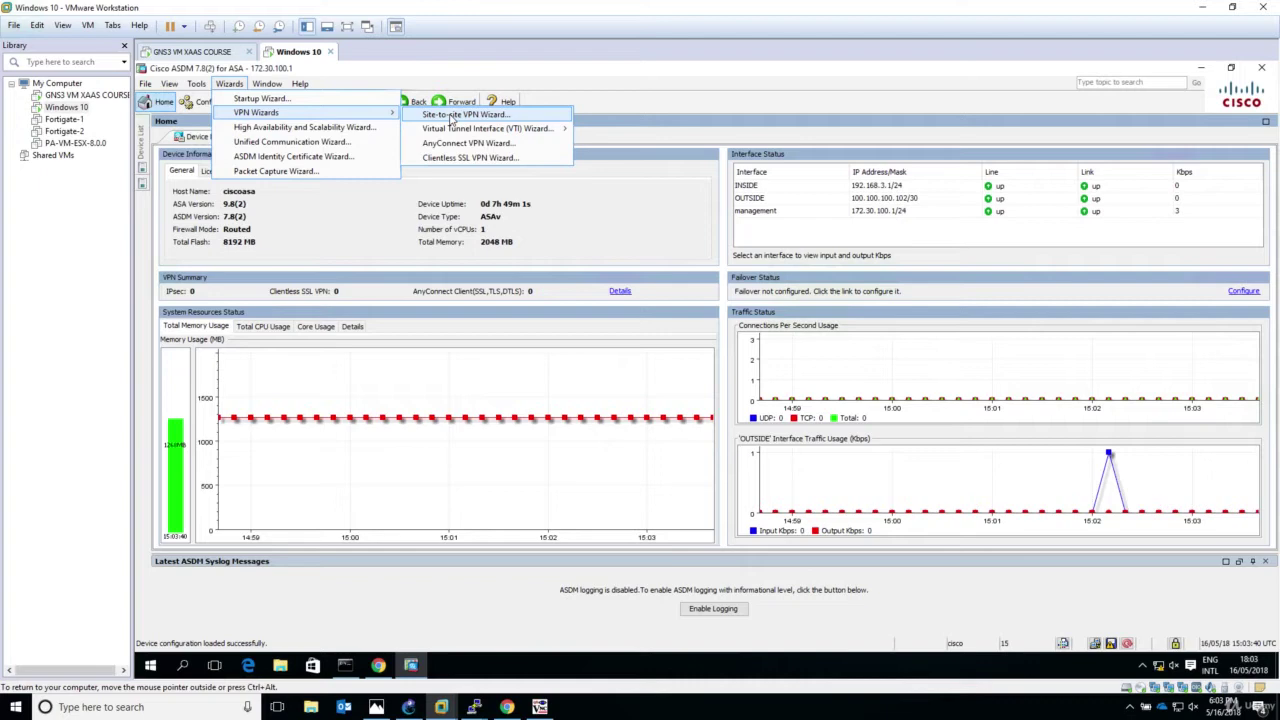
left_click(452, 116)
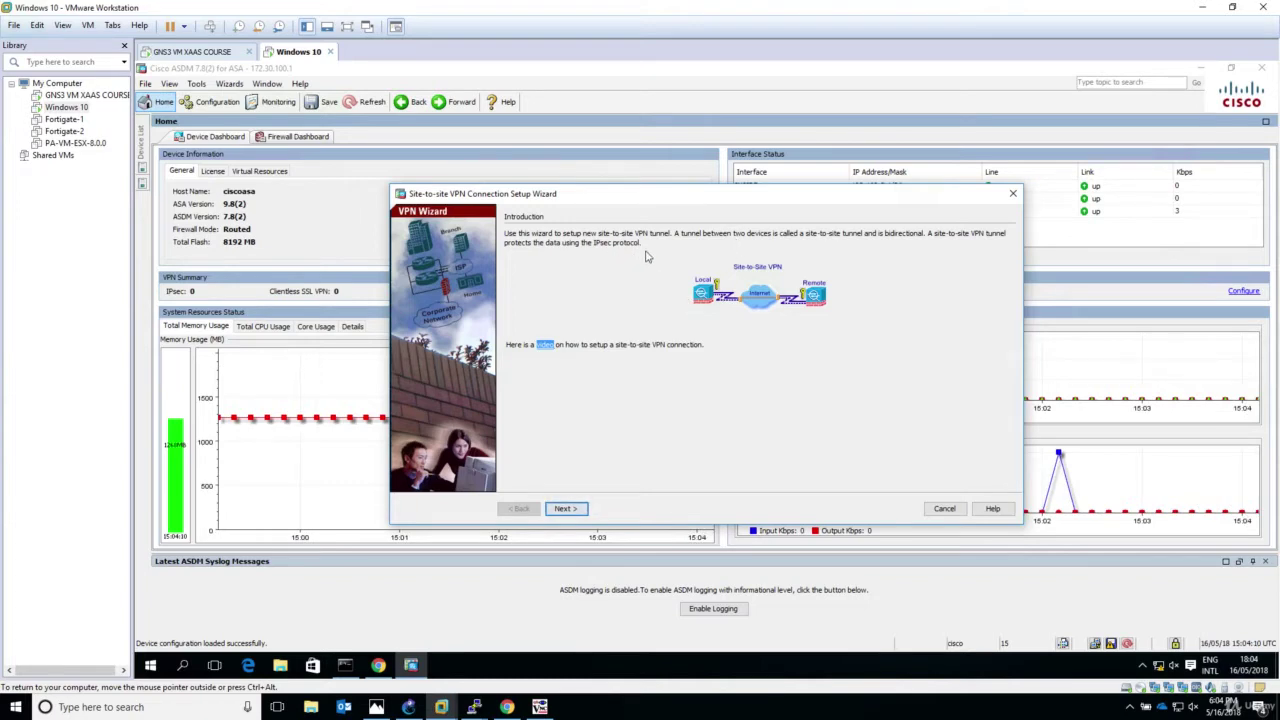
left_click(565, 509)
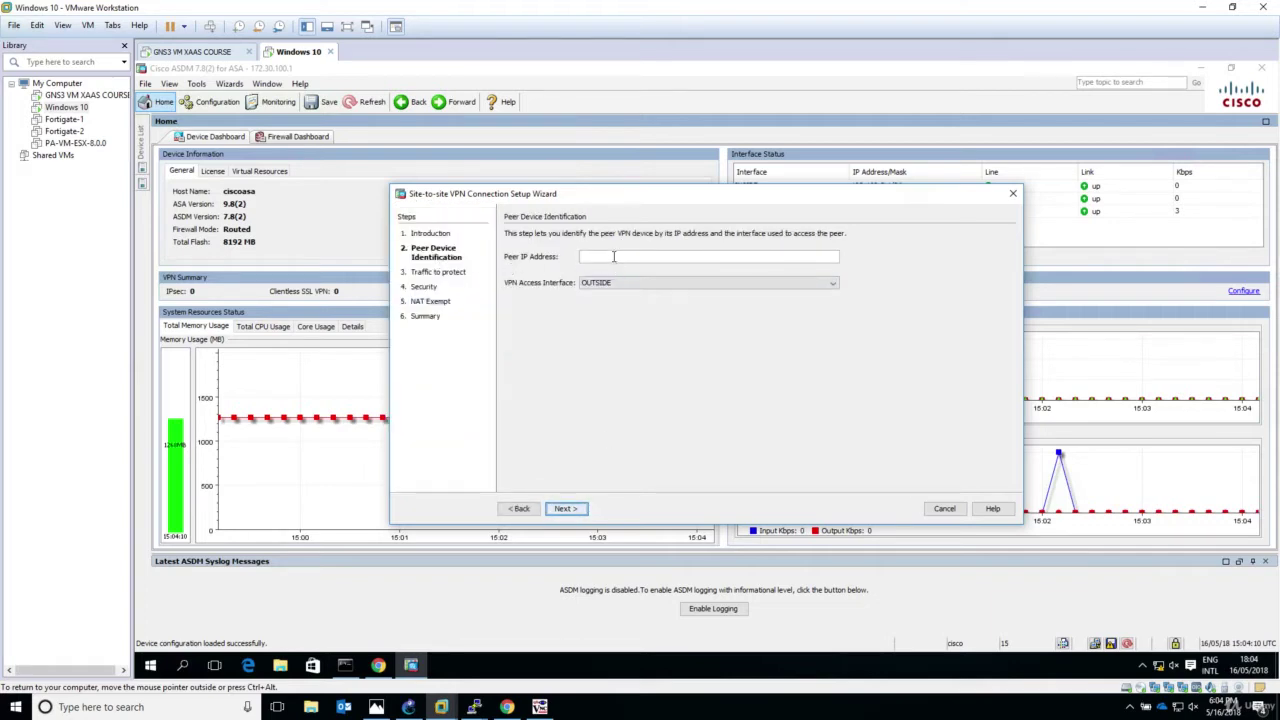
Step: Check the GNS3 lab topology for the peer address, then return to the wizard VM
left_click(614, 257)
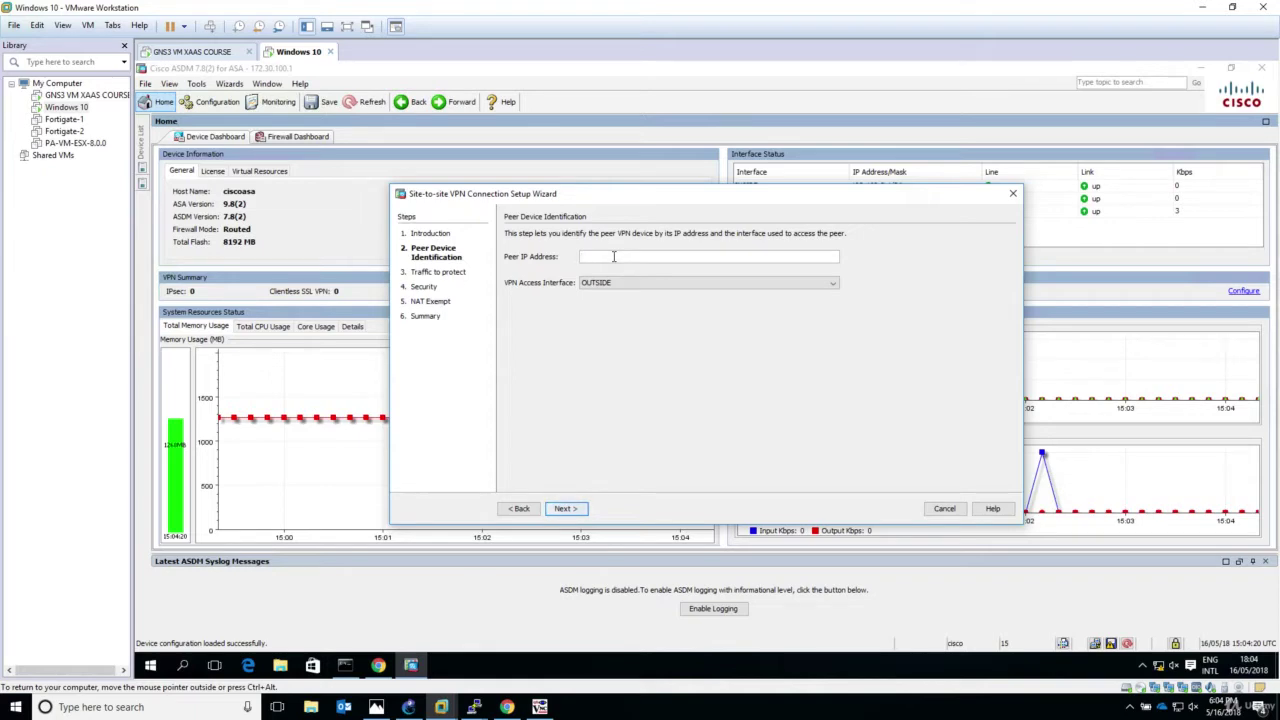
left_click(409, 707)
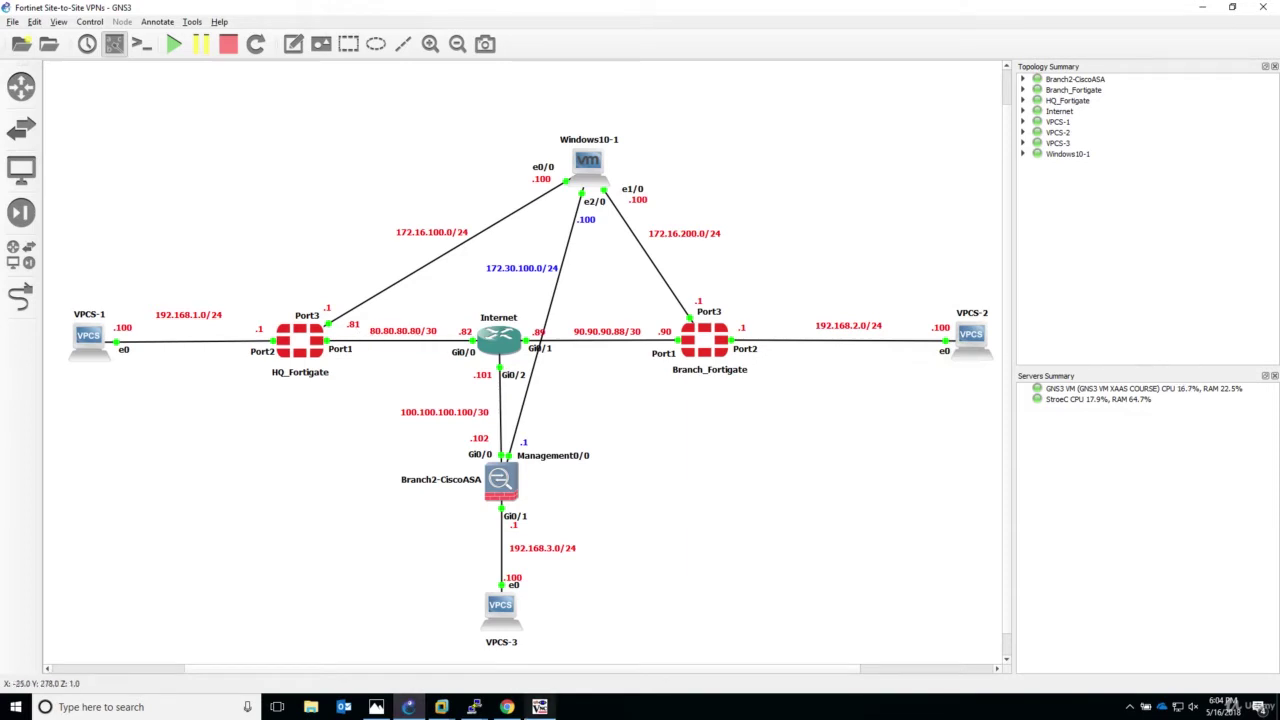
mouse_move(441, 707)
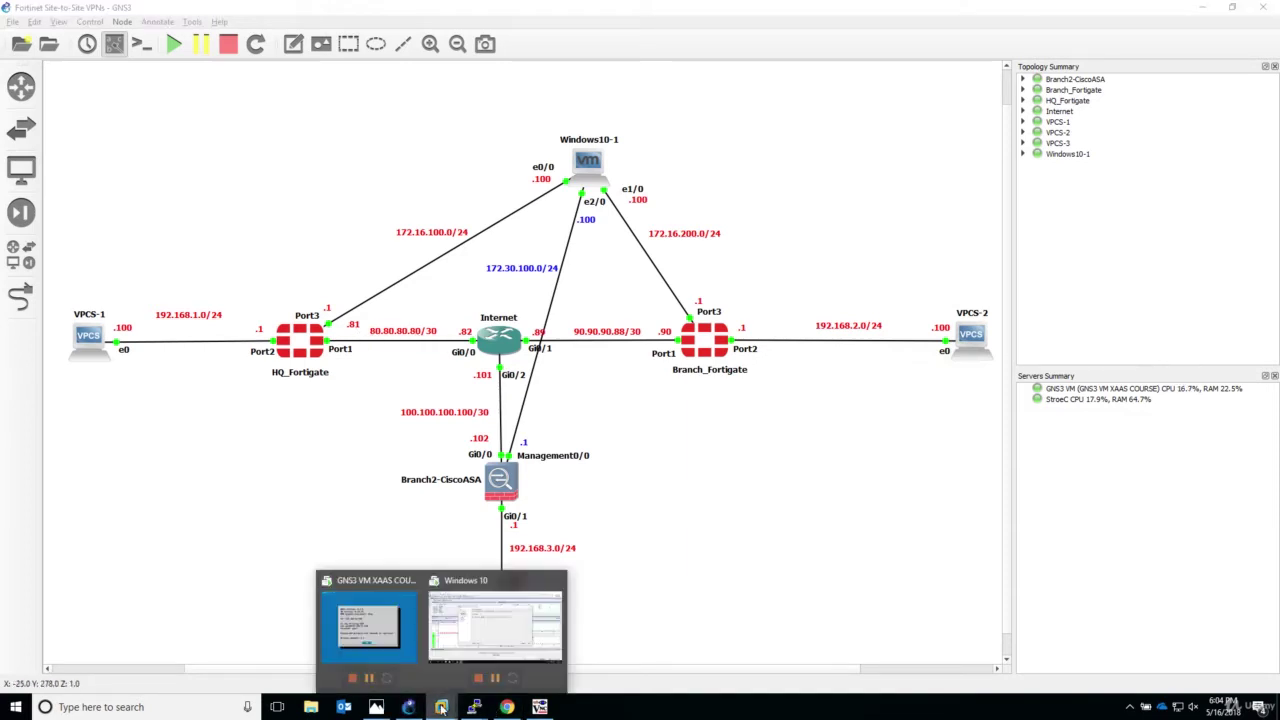
left_click(515, 625)
Step: Enter peer IP 80.80.80.81 with OUTSIDE as the VPN access interface and continue
left_click(663, 257)
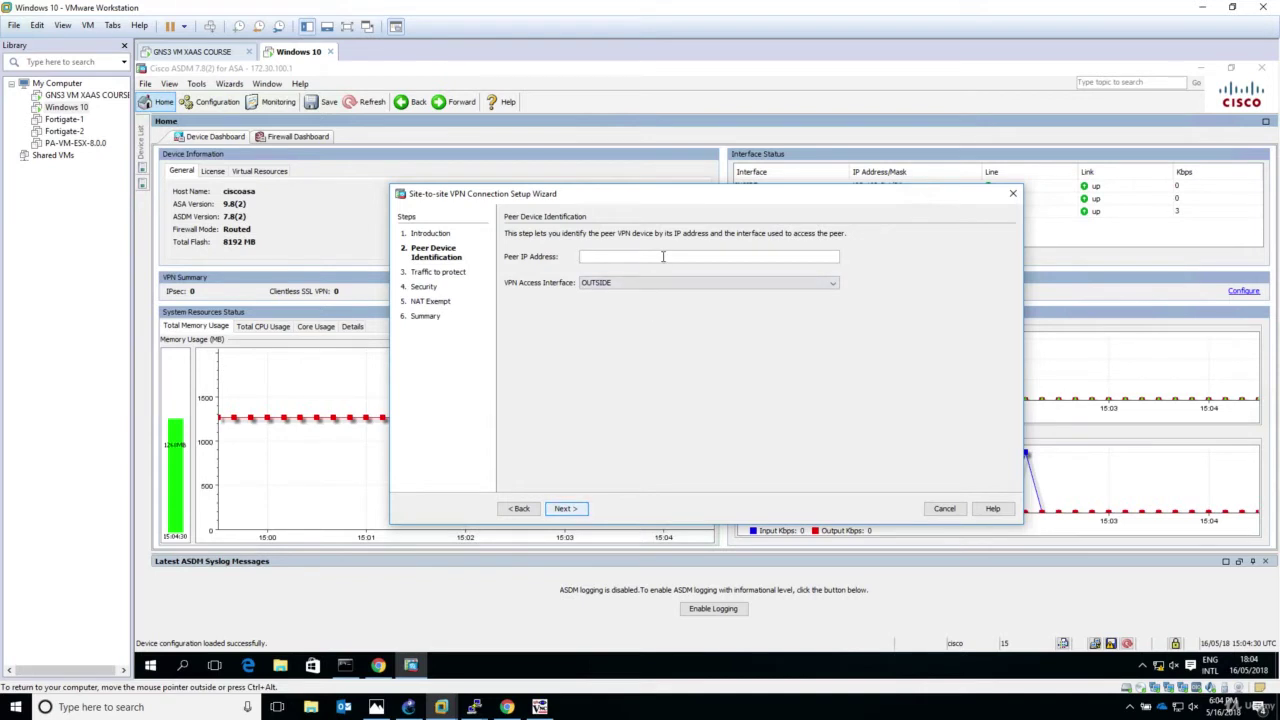
type("80.80.80.81")
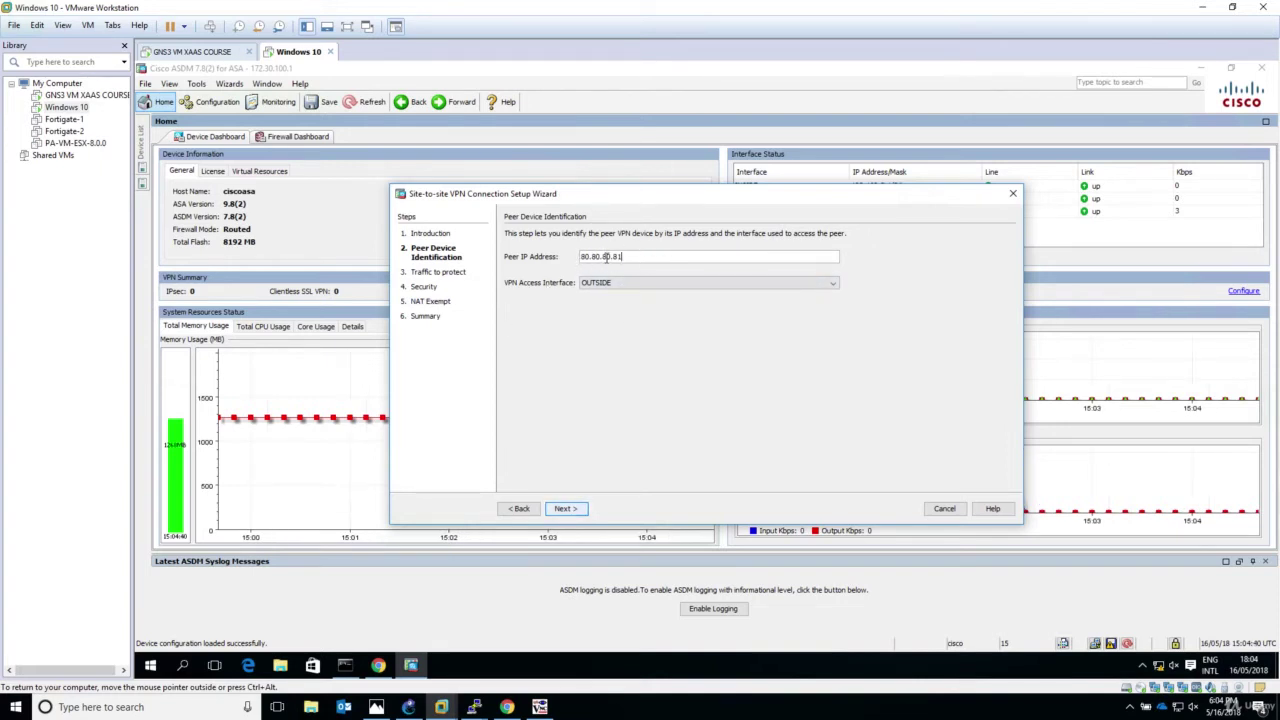
left_click(608, 283)
left_click(607, 291)
left_click(565, 510)
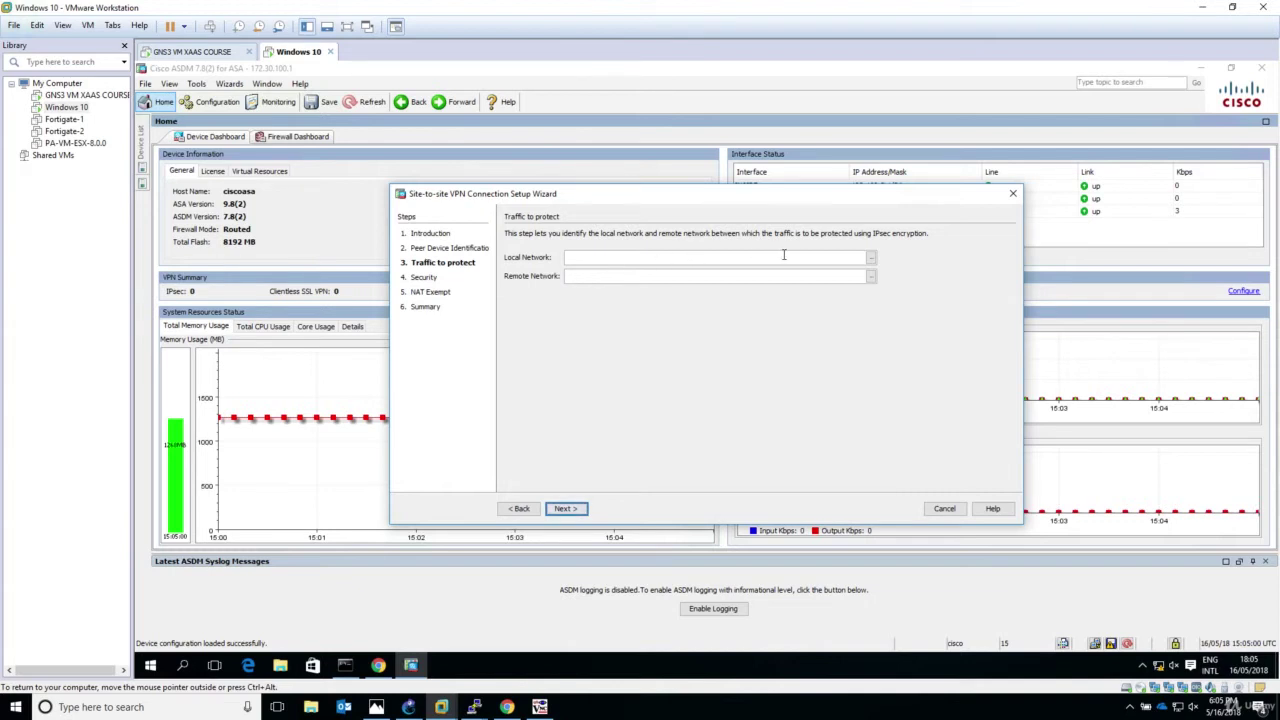
Step: Select INSIDE-network (192.168.3.0/24) as the local network, then browse objects for the remote network
left_click(871, 259)
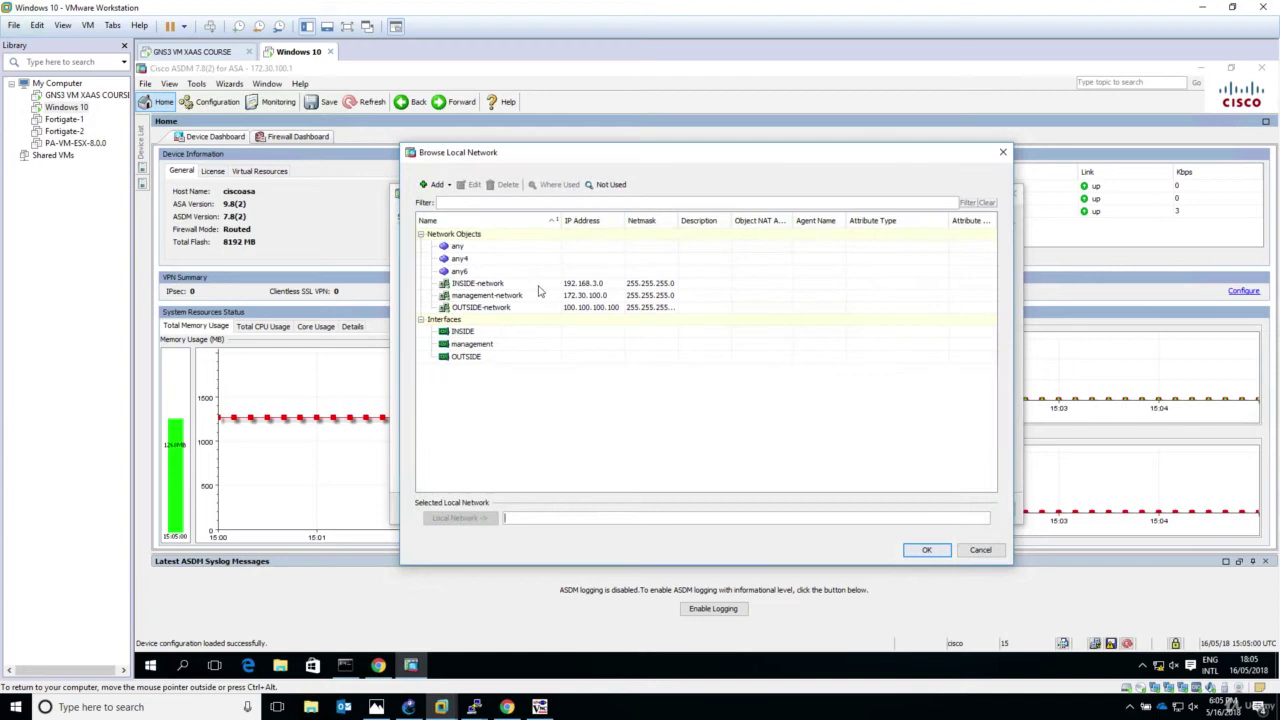
left_click(494, 284)
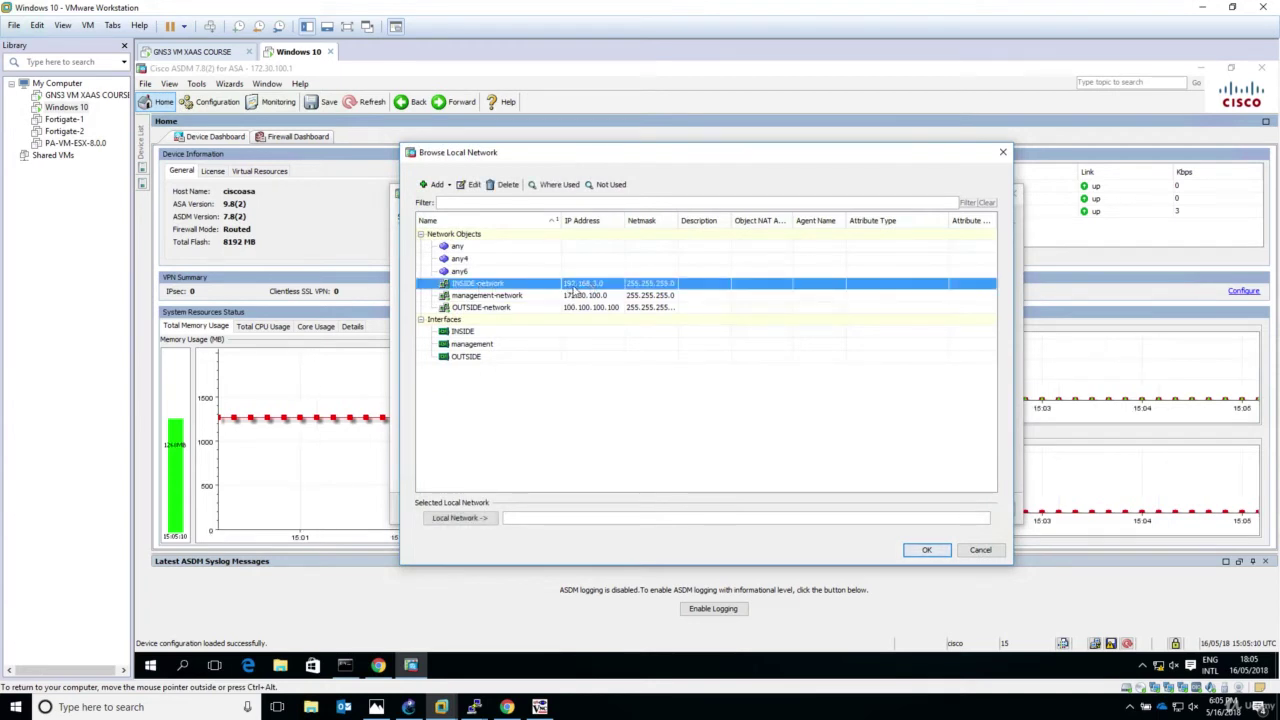
left_click(461, 519)
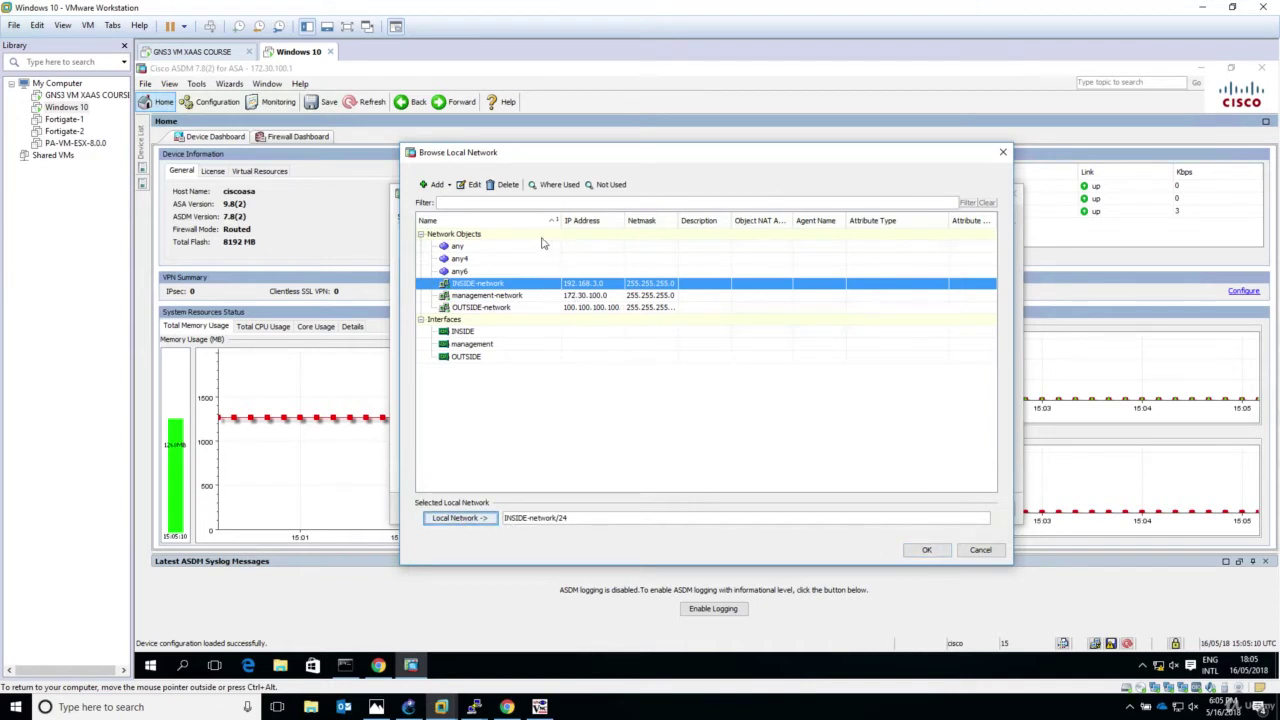
left_click(926, 551)
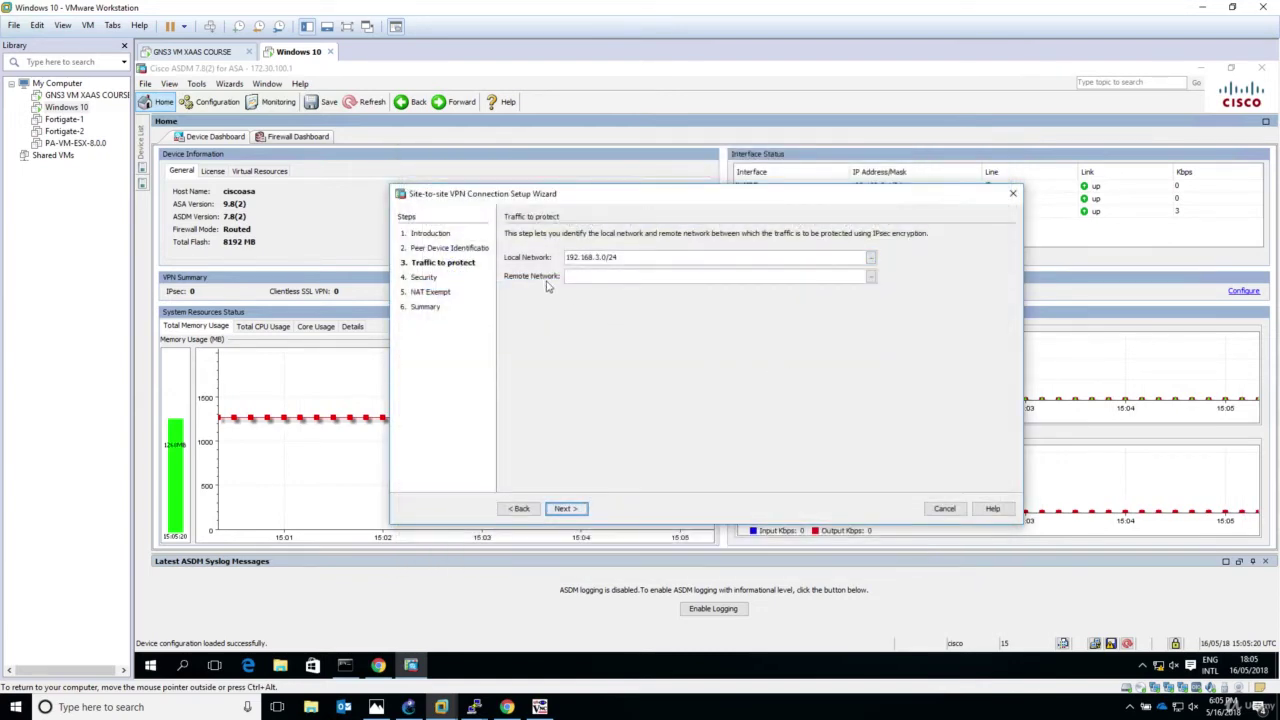
left_click(872, 277)
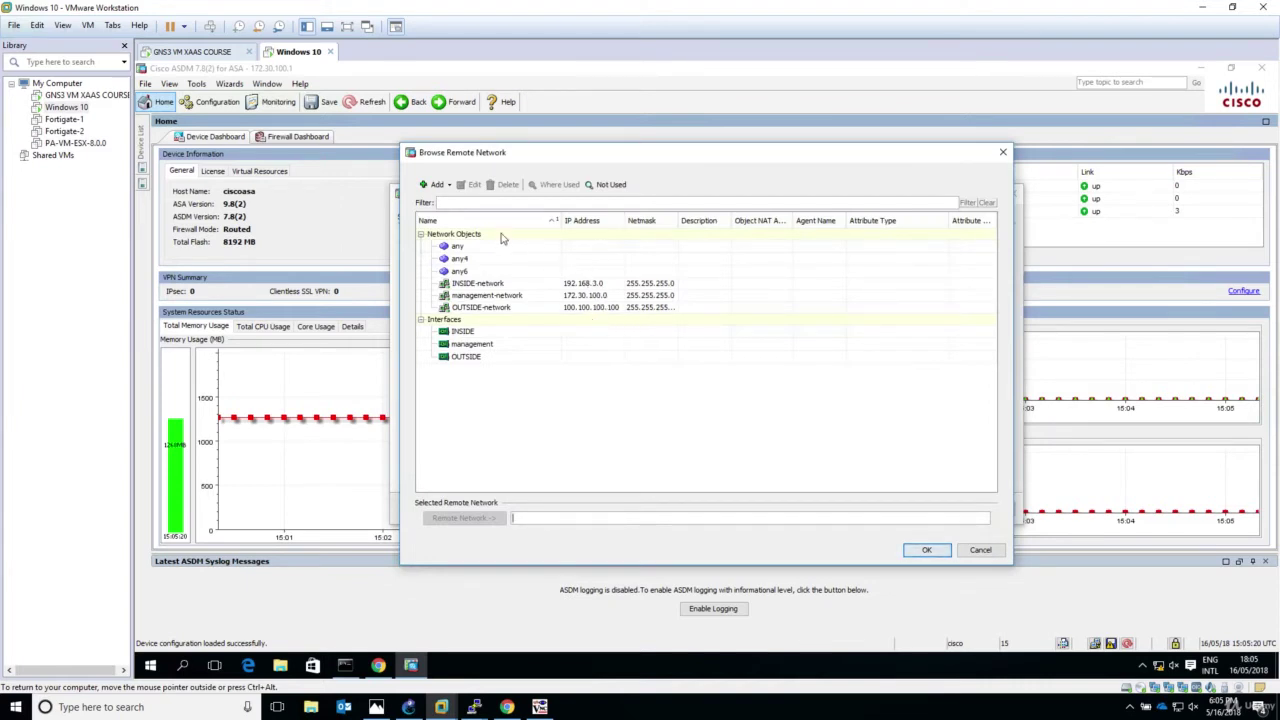
Step: Define network object HQ_Fortigate_Private_LAN as network 192.168.1.0, netmask 255.255.255.0, NAT left off
left_click(446, 187)
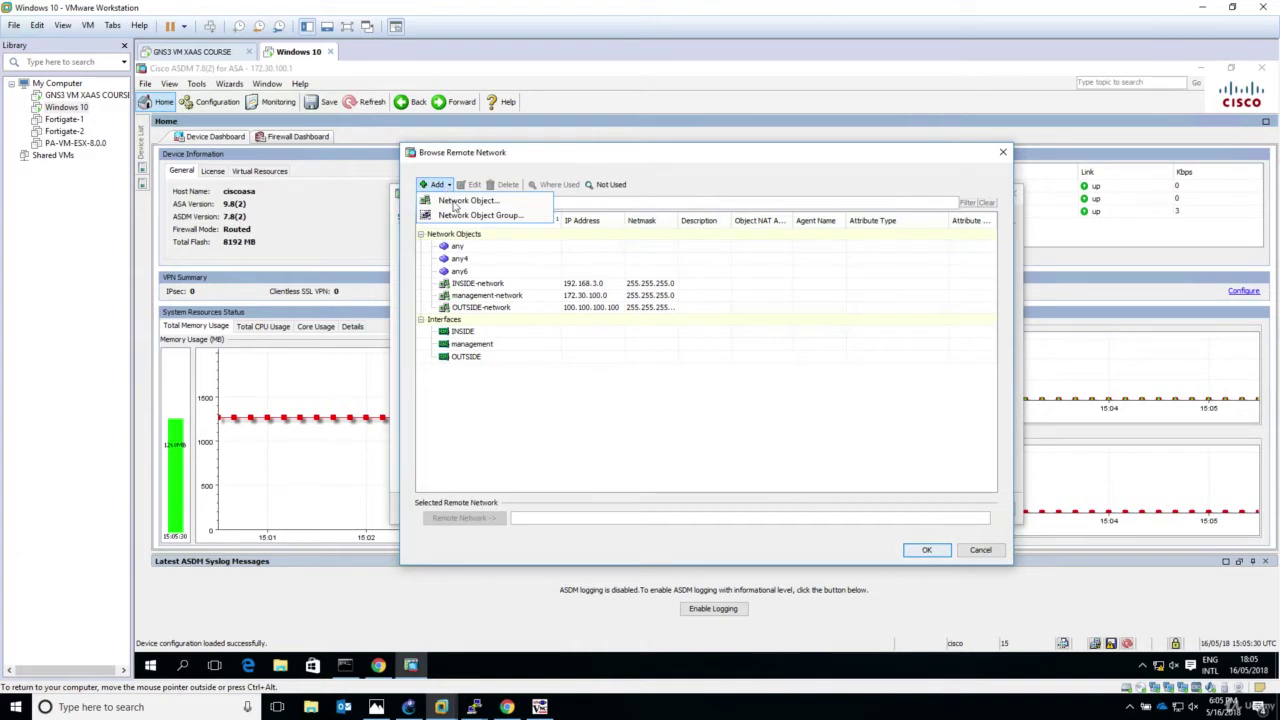
left_click(477, 203)
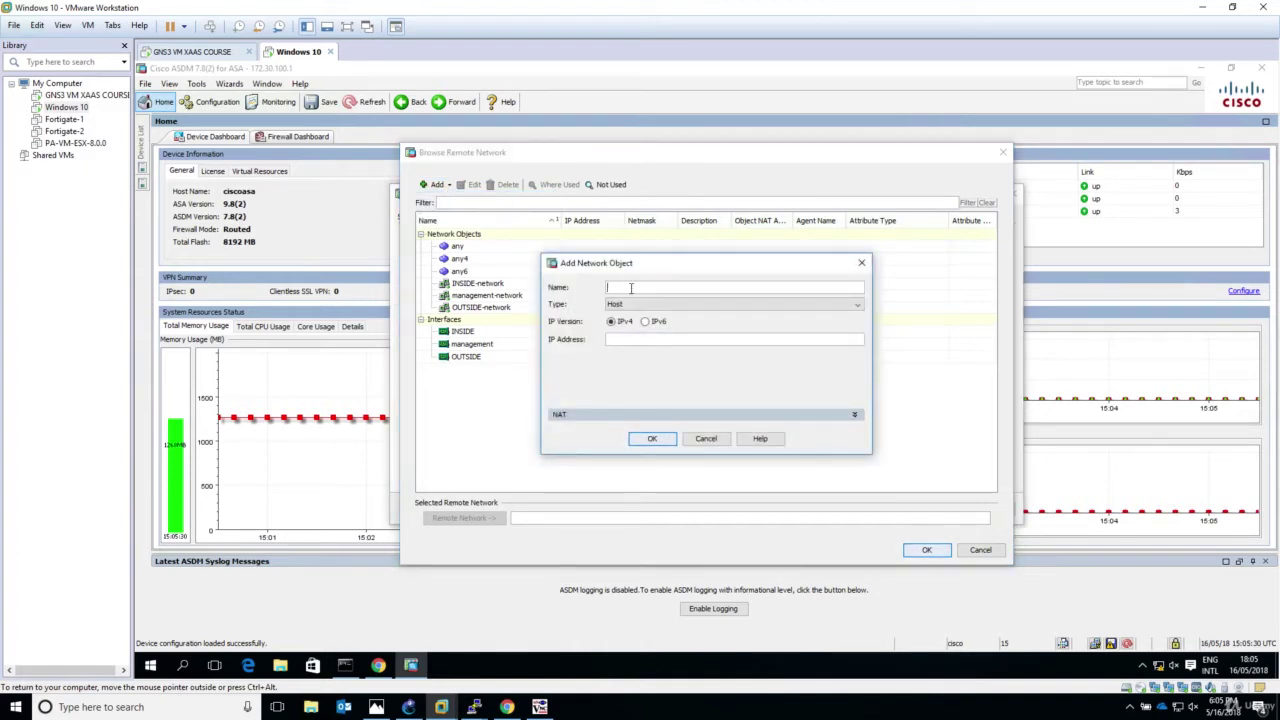
type("HQ")
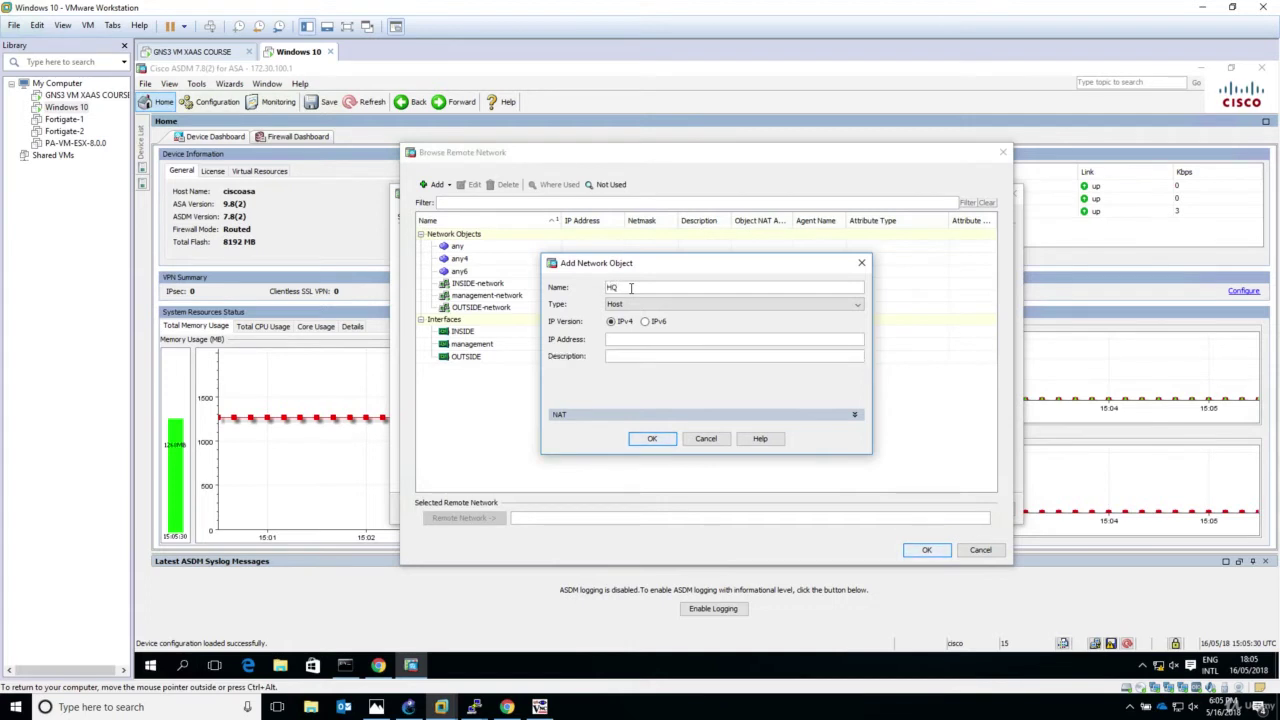
type("_Fortigate_Pri")
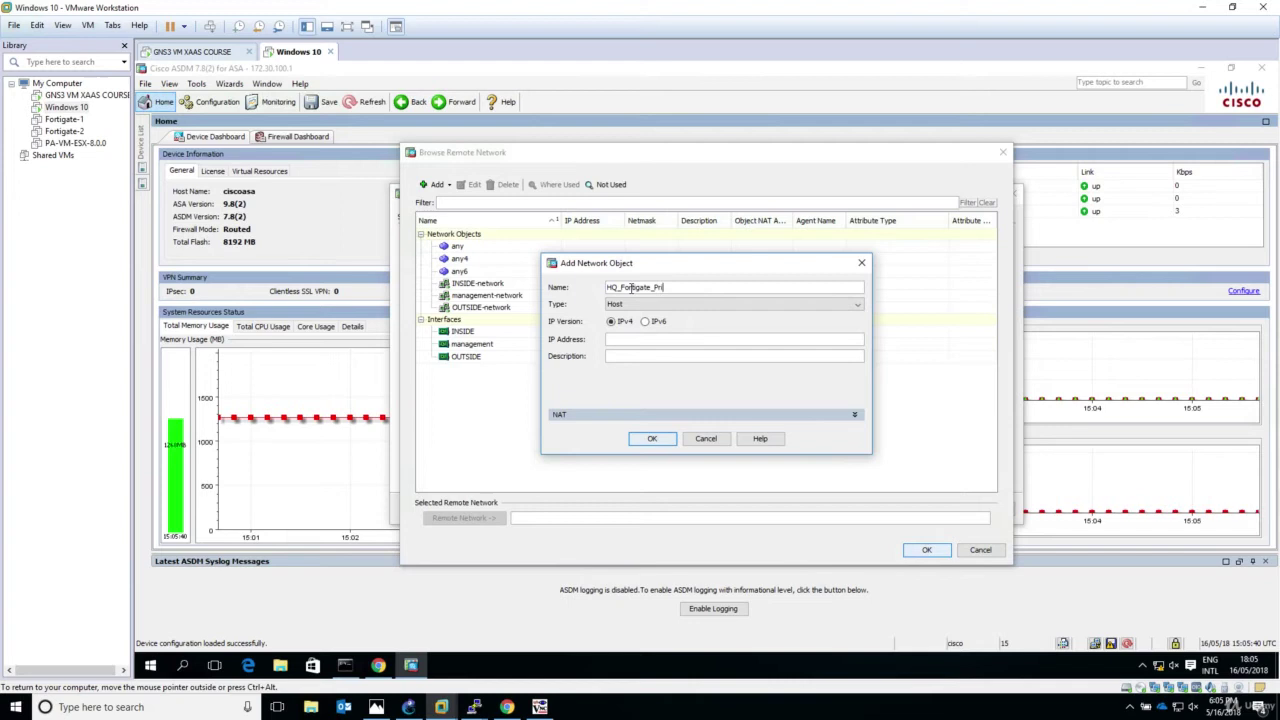
type("vate_LAN")
left_click(644, 304)
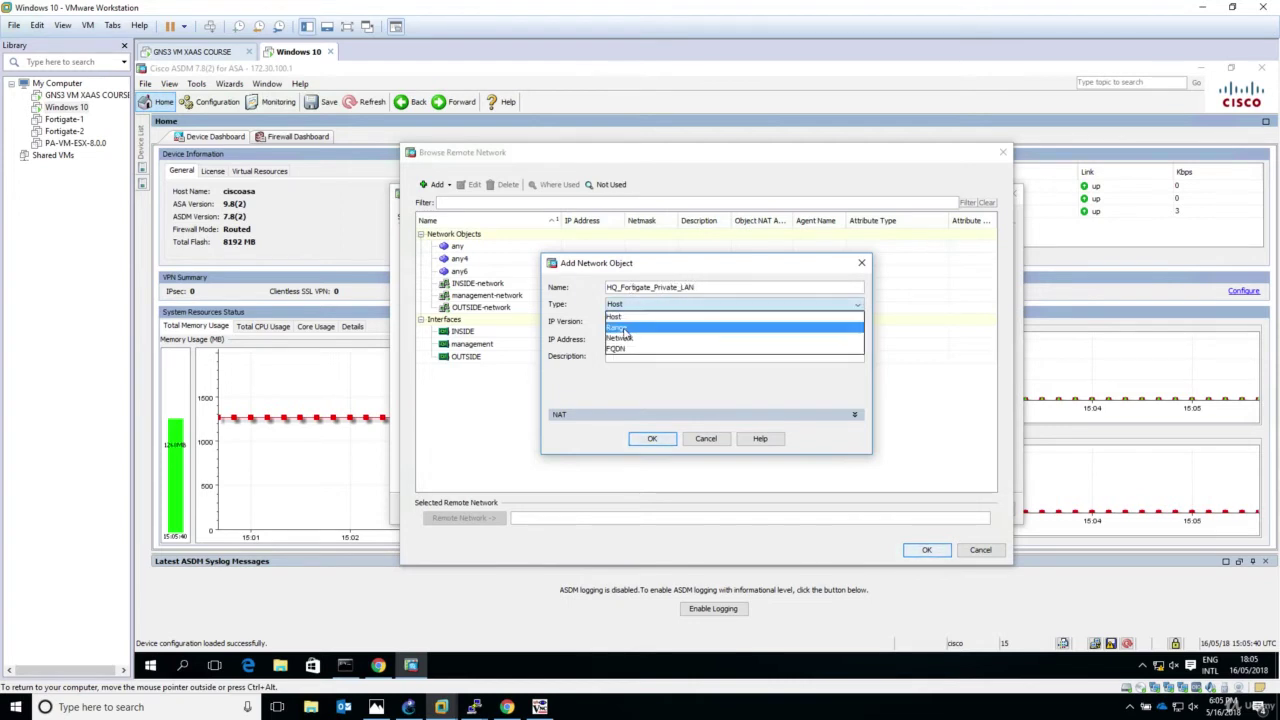
left_click(620, 338)
left_click(623, 339)
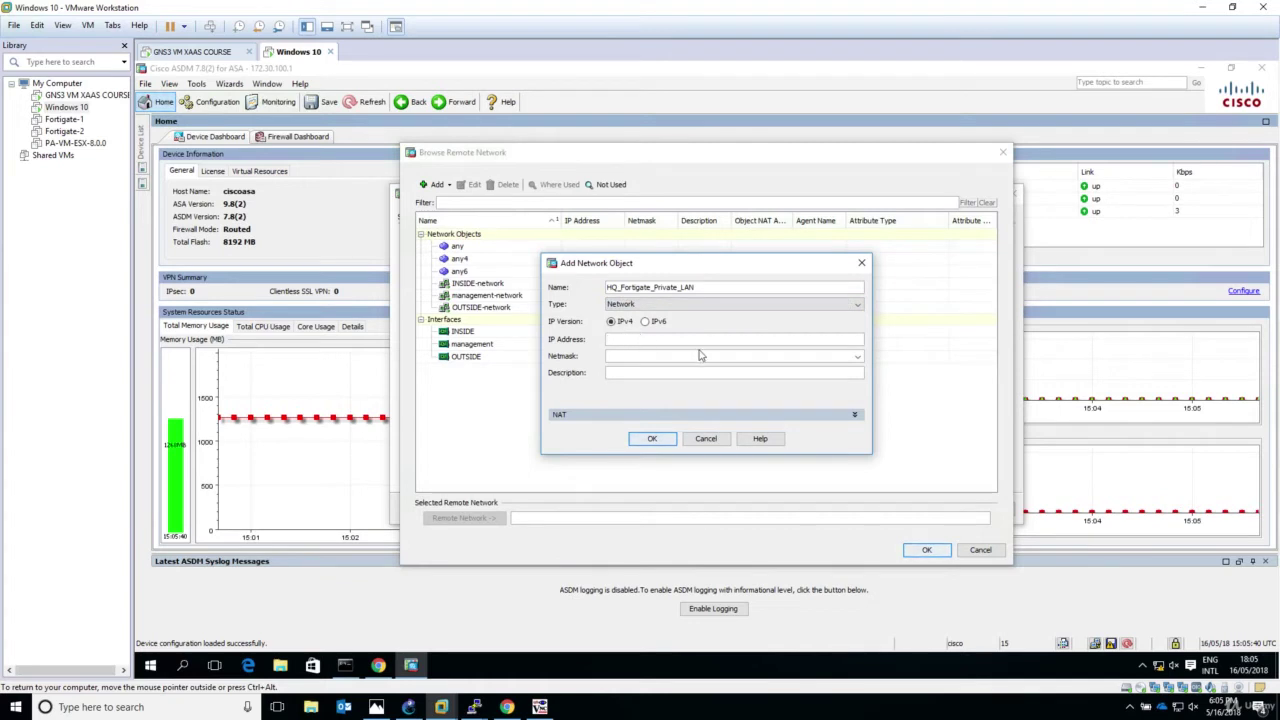
type("192.168.1.0")
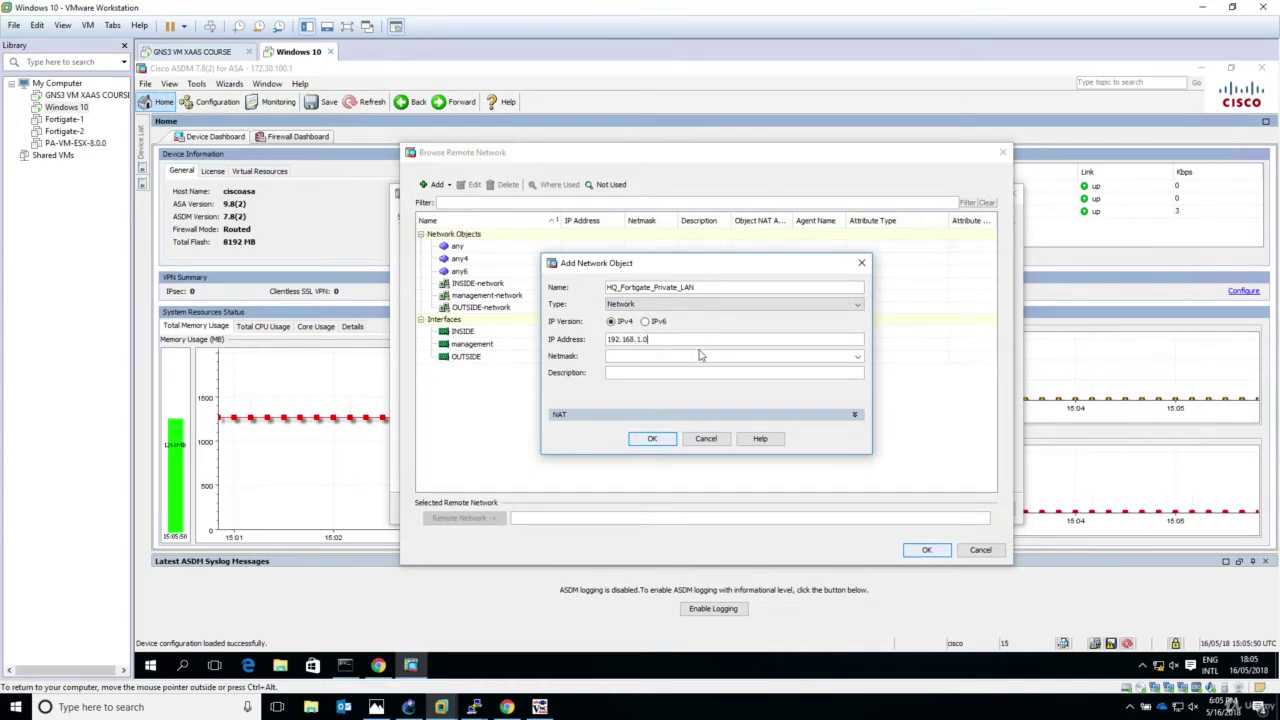
type("255.255.255.0")
left_click(705, 414)
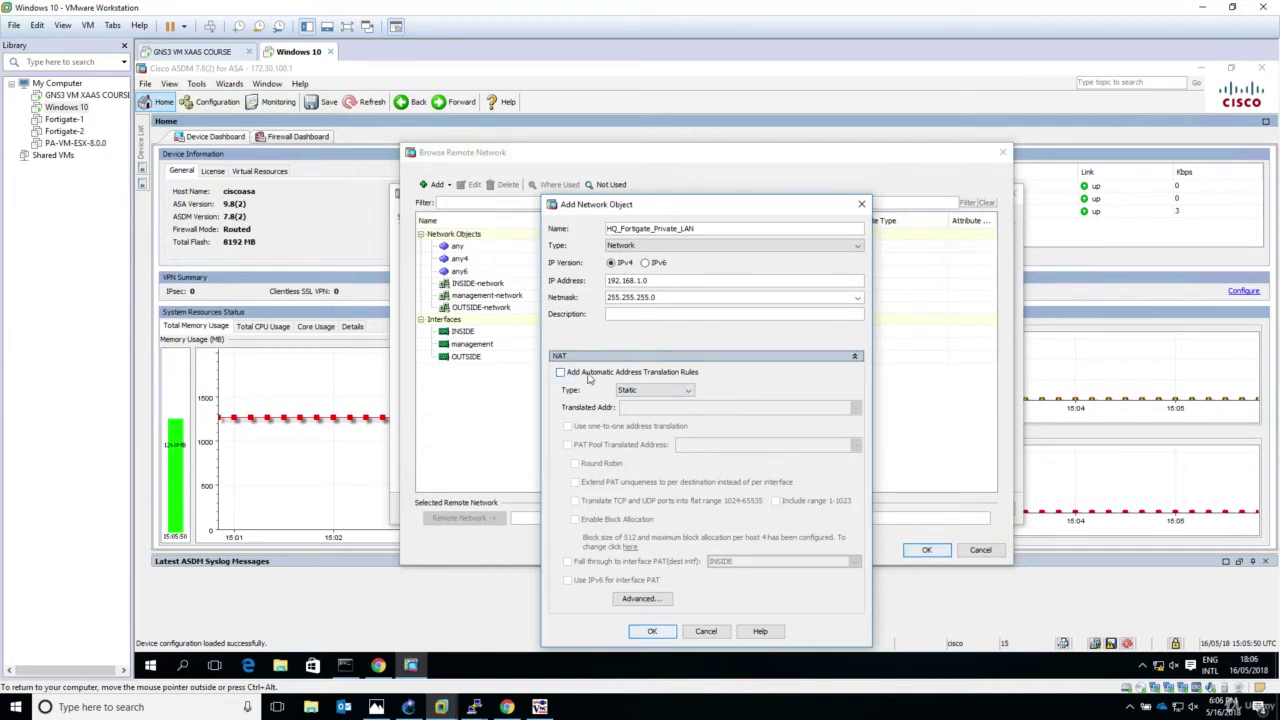
left_click(854, 359)
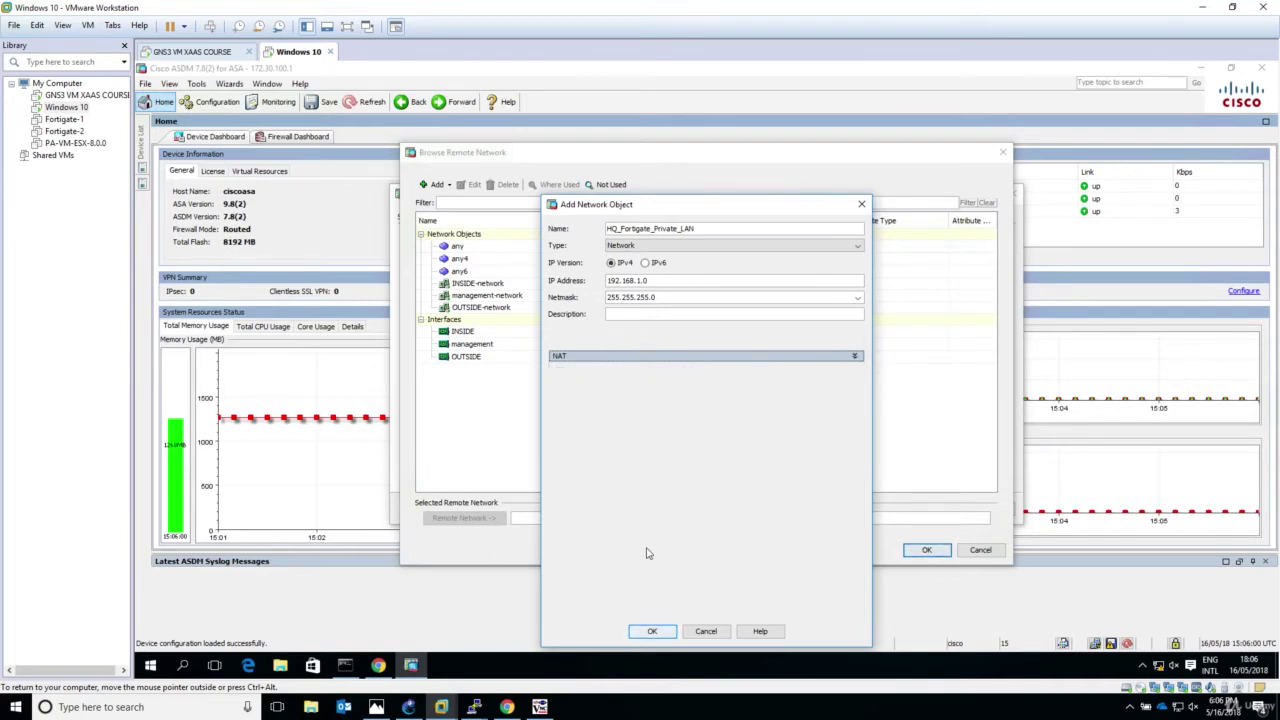
Step: Save HQ_Fortigate_Private_LAN as the remote network, advance to Security, and choose Customized Configuration
left_click(652, 632)
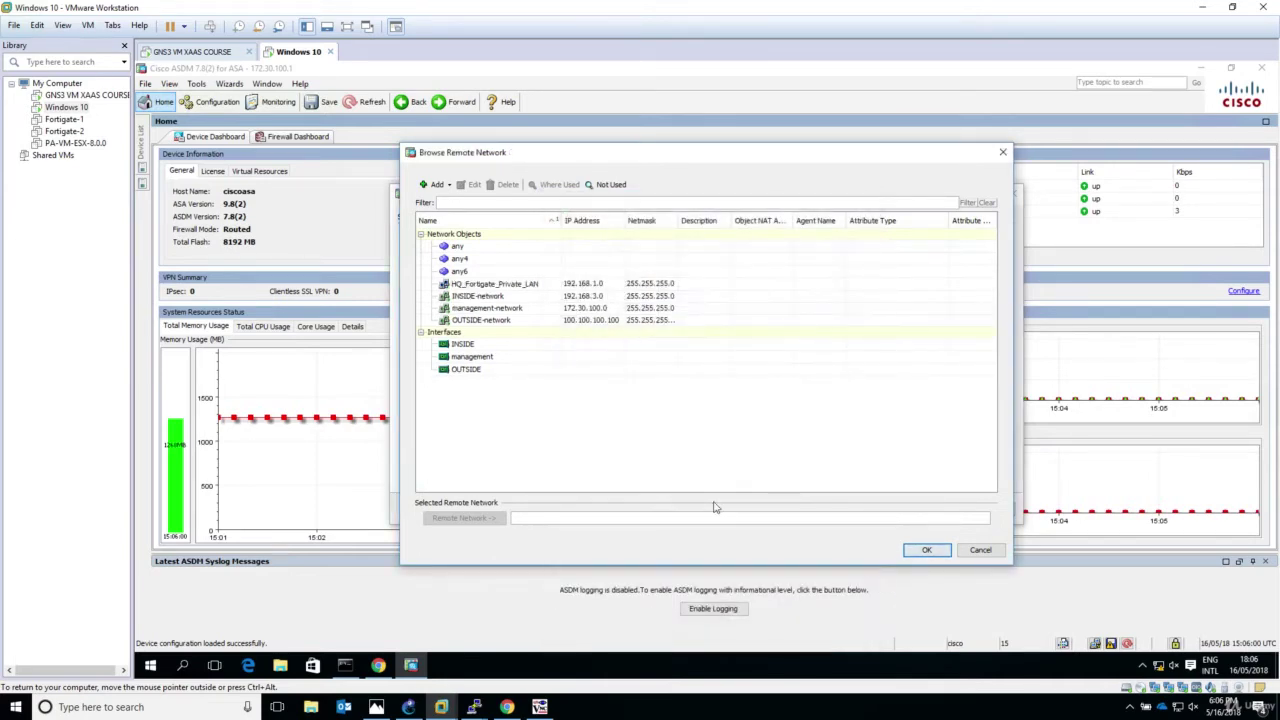
left_click(494, 286)
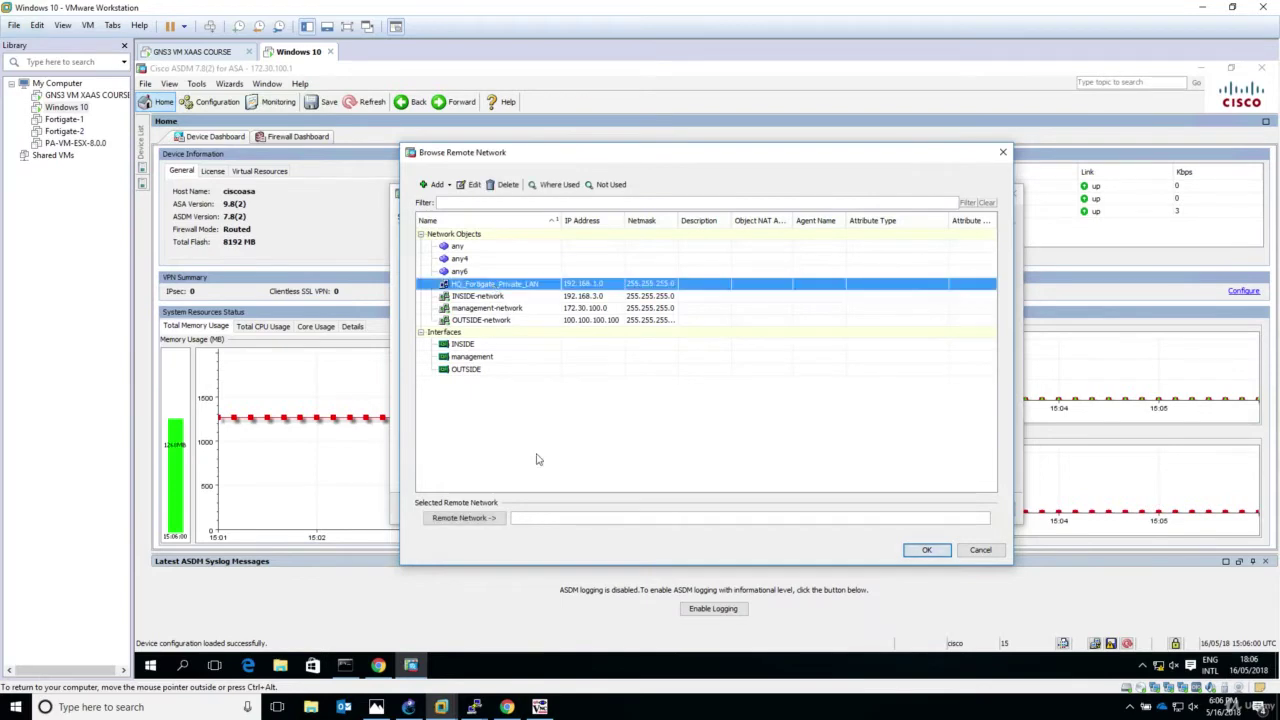
left_click(477, 519)
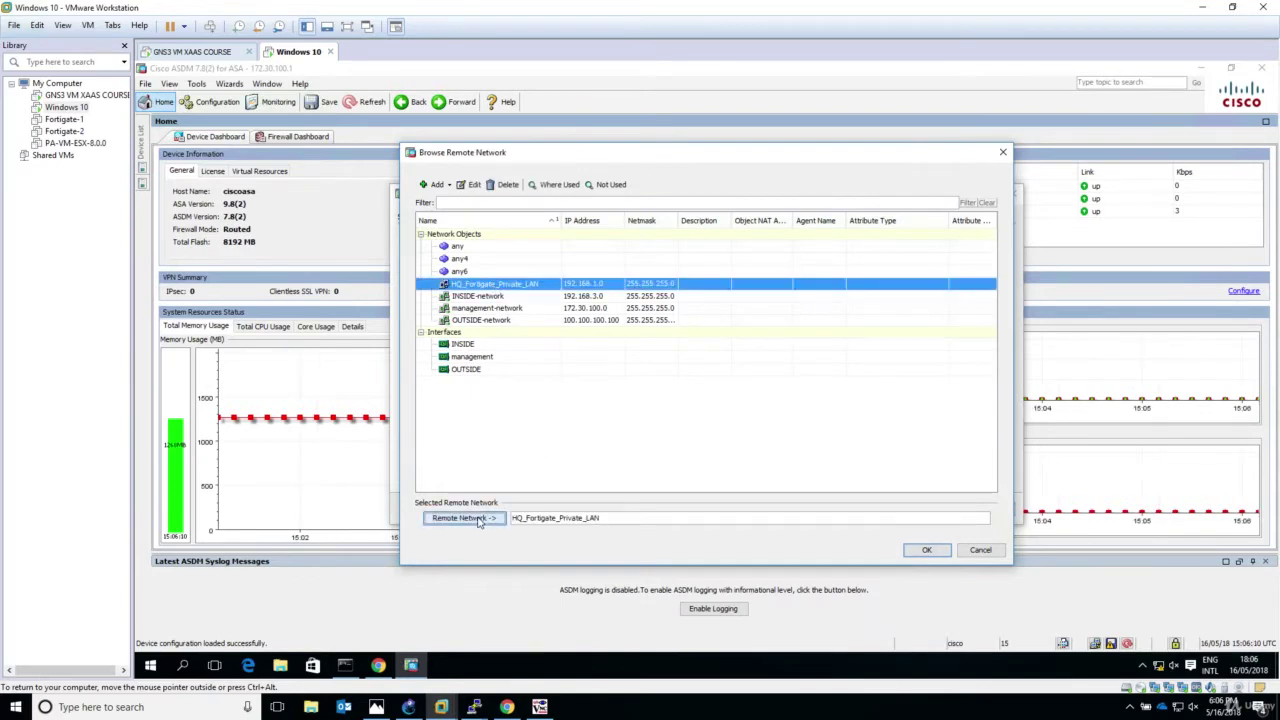
left_click(926, 550)
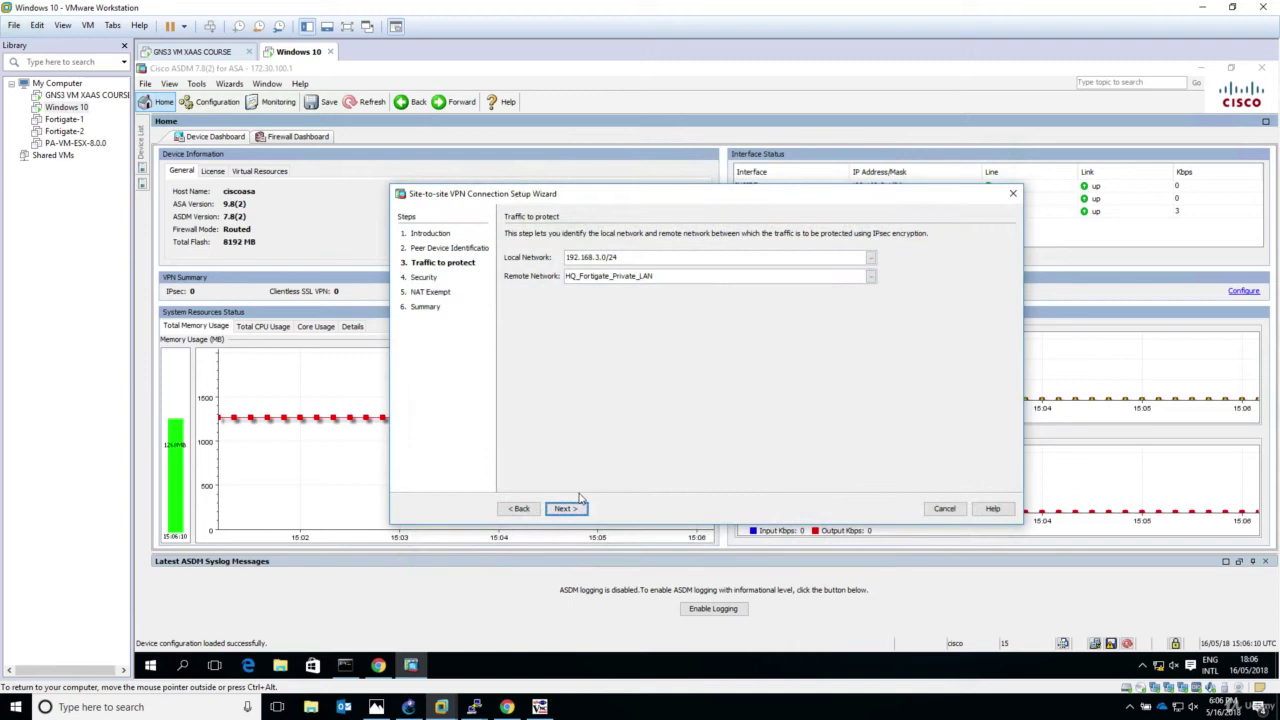
left_click(566, 509)
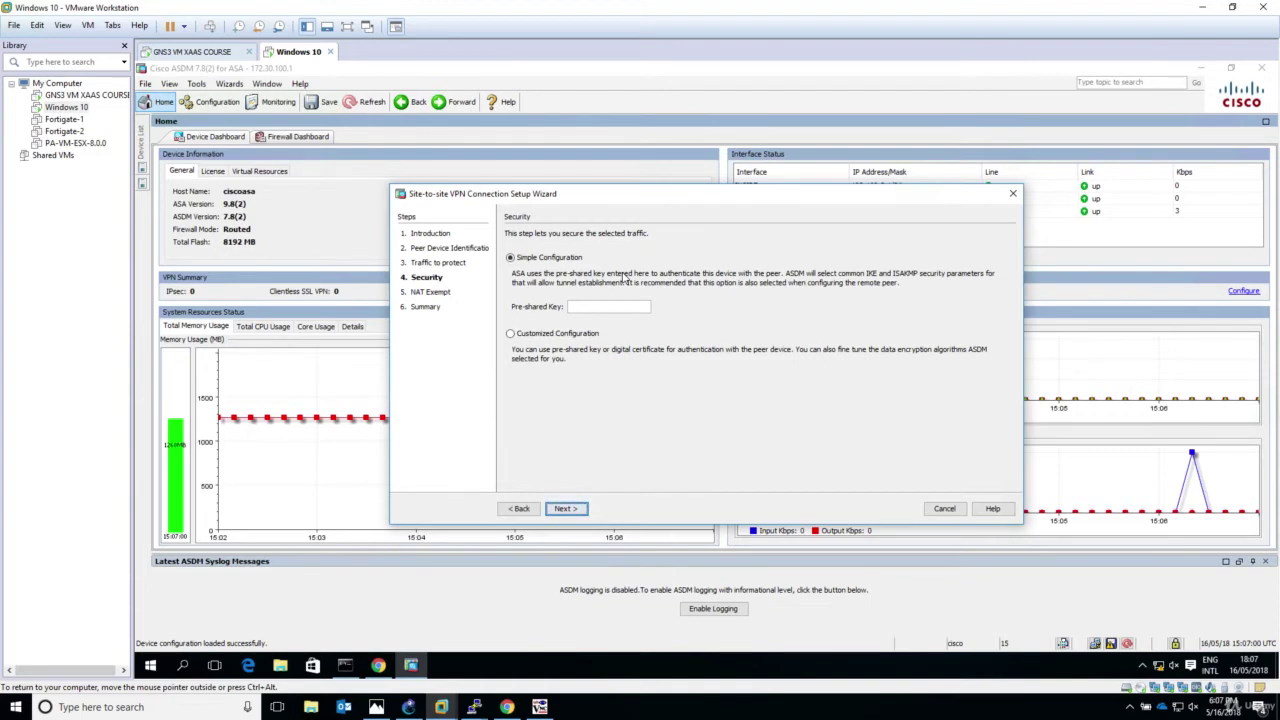
left_click(511, 334)
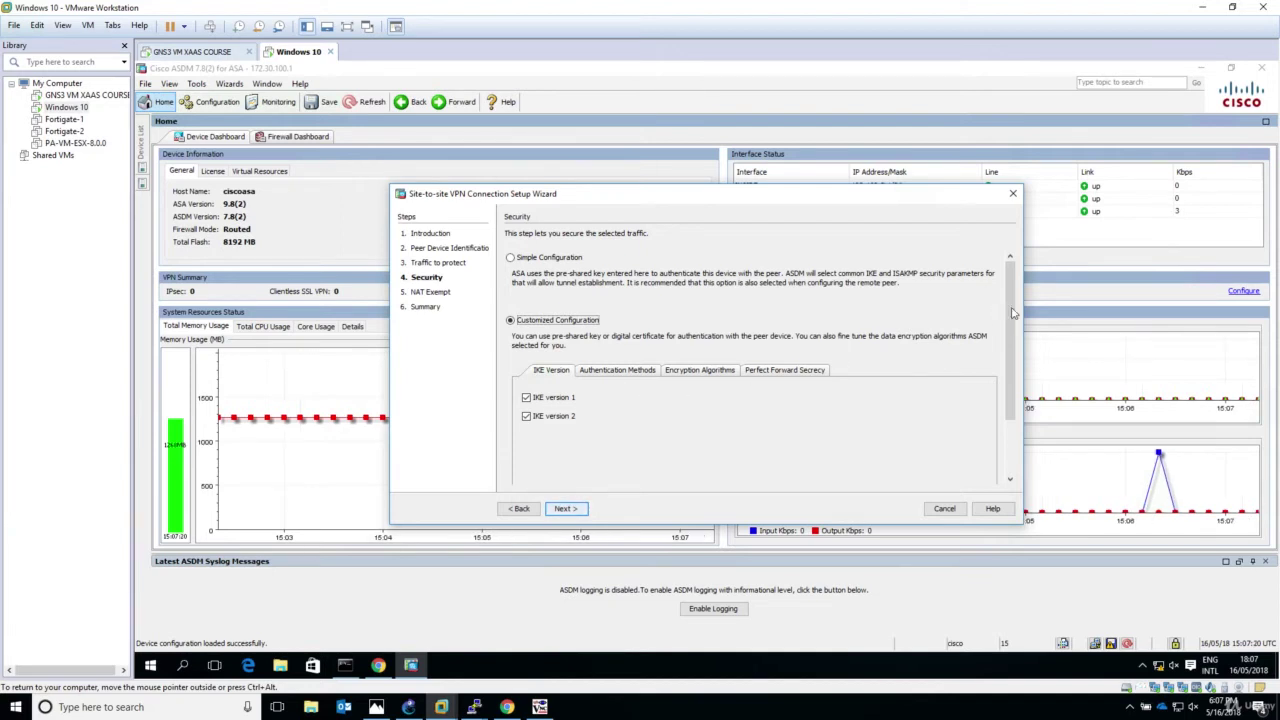
Step: Uncheck IKE version 2 so the tunnel uses IKE version 1 only
left_click_drag(1012, 313, 1018, 389)
scroll(1020, 343, "up", 2)
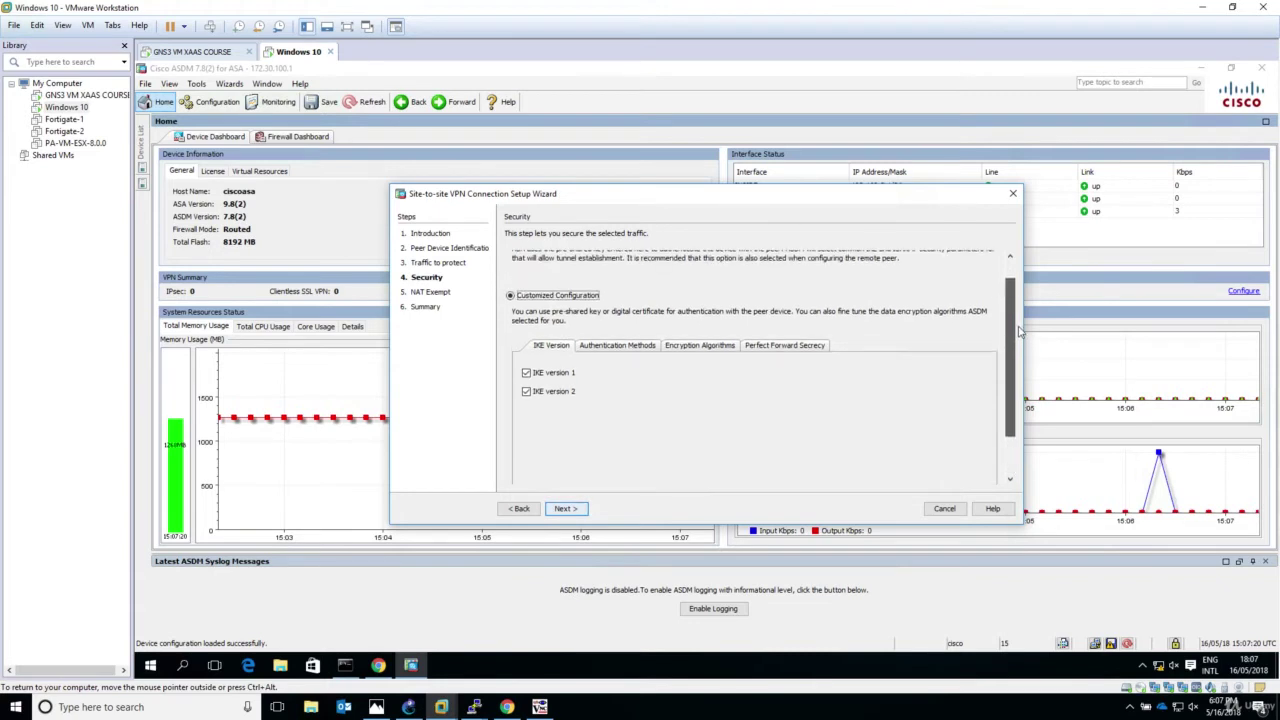
left_click(526, 392)
left_click(526, 392)
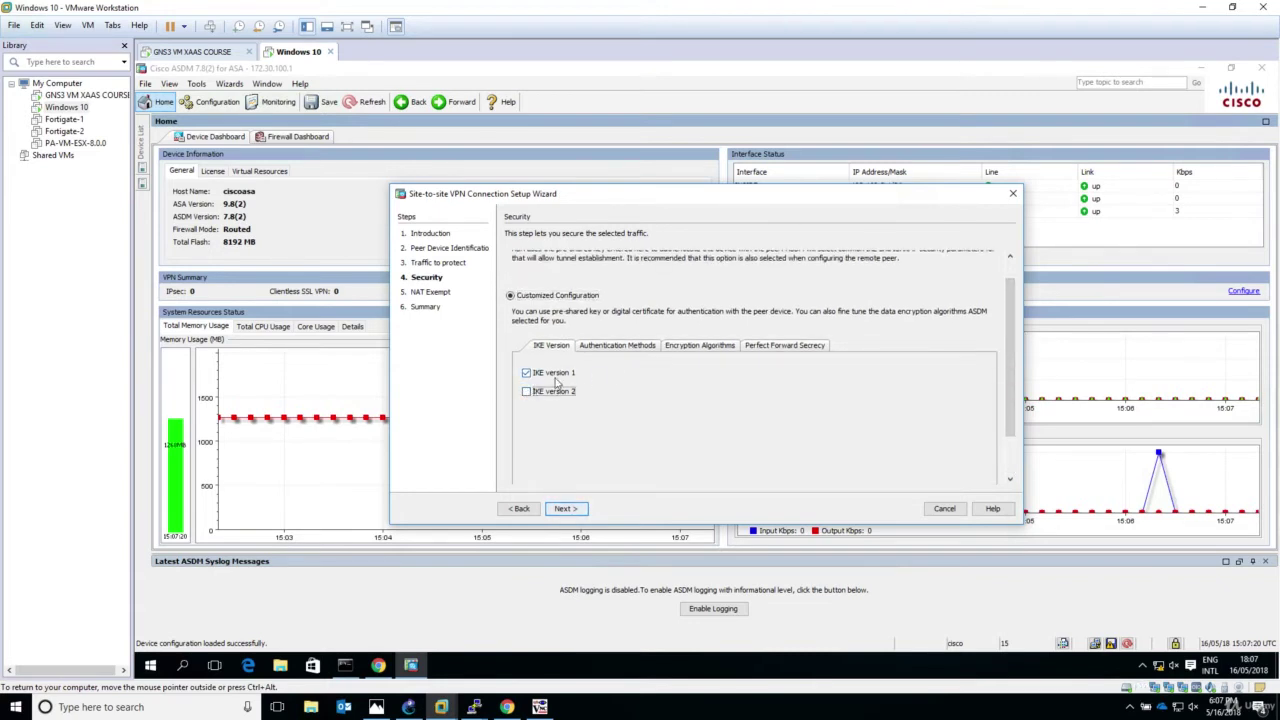
Step: Replace the IKE version 1 pre-shared key, keeping no device certificate
left_click(620, 346)
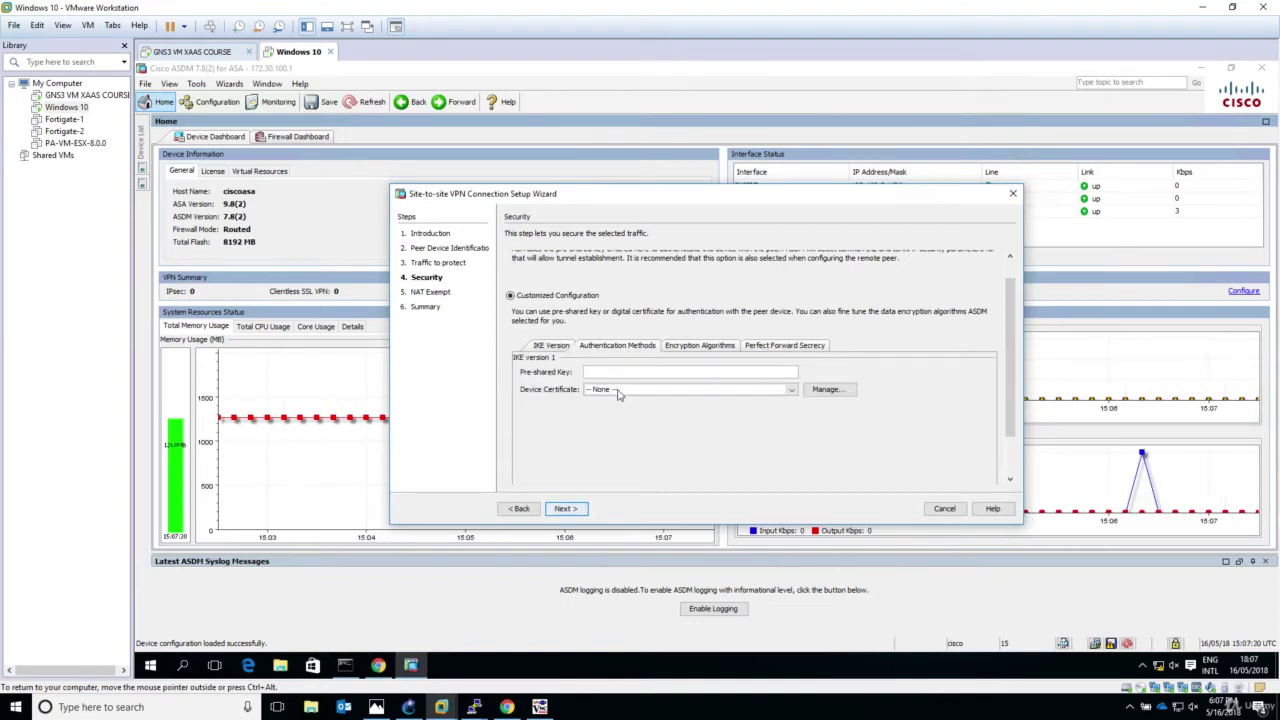
left_click(617, 390)
left_click(617, 400)
key("BackSpace")
key("BackSpace")
key("BackSpace")
key("BackSpace")
key("BackSpace")
key("BackSpace")
key("BackSpace")
type("c")
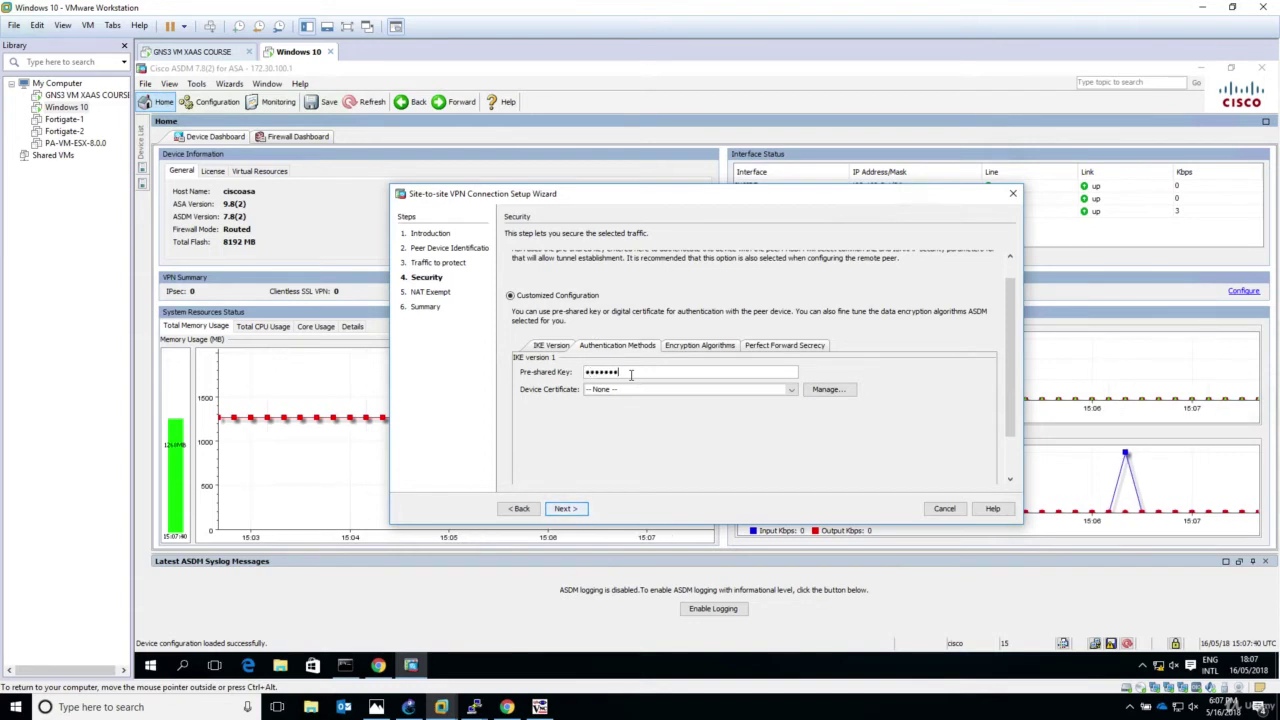
left_click(695, 346)
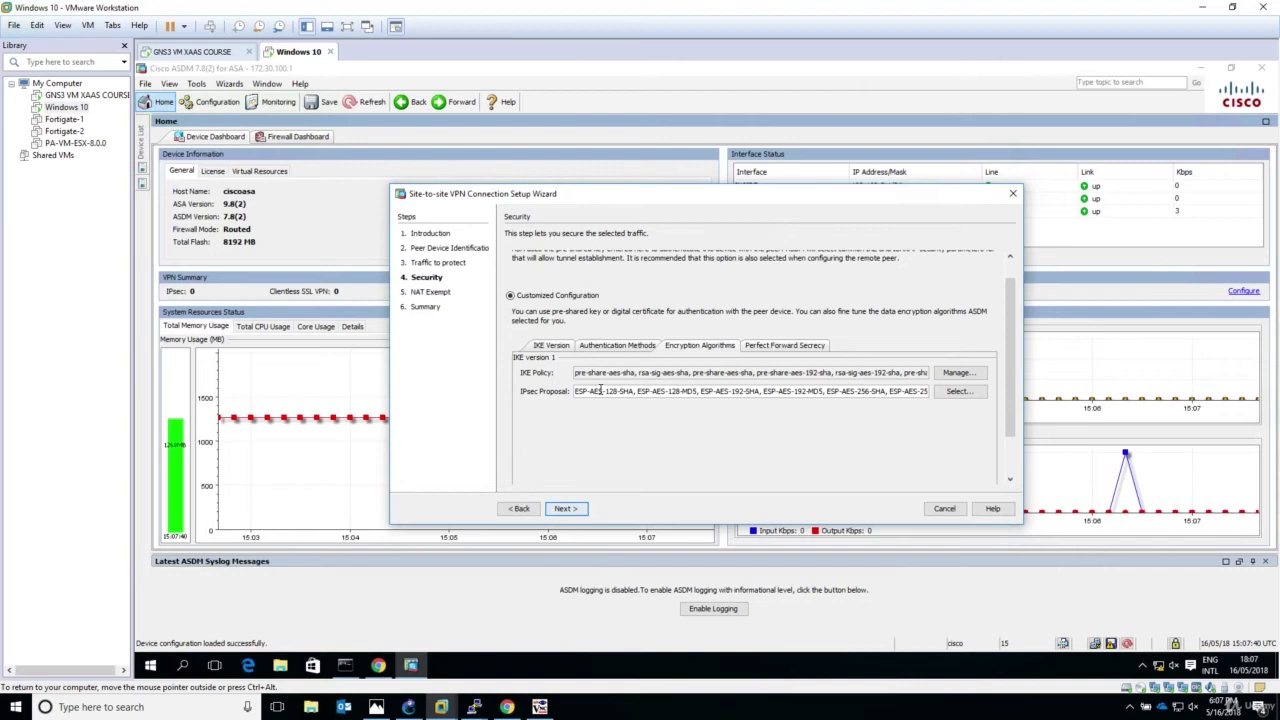
Step: Enable Perfect Forward Secrecy with Diffie-Hellman group5
left_click(788, 346)
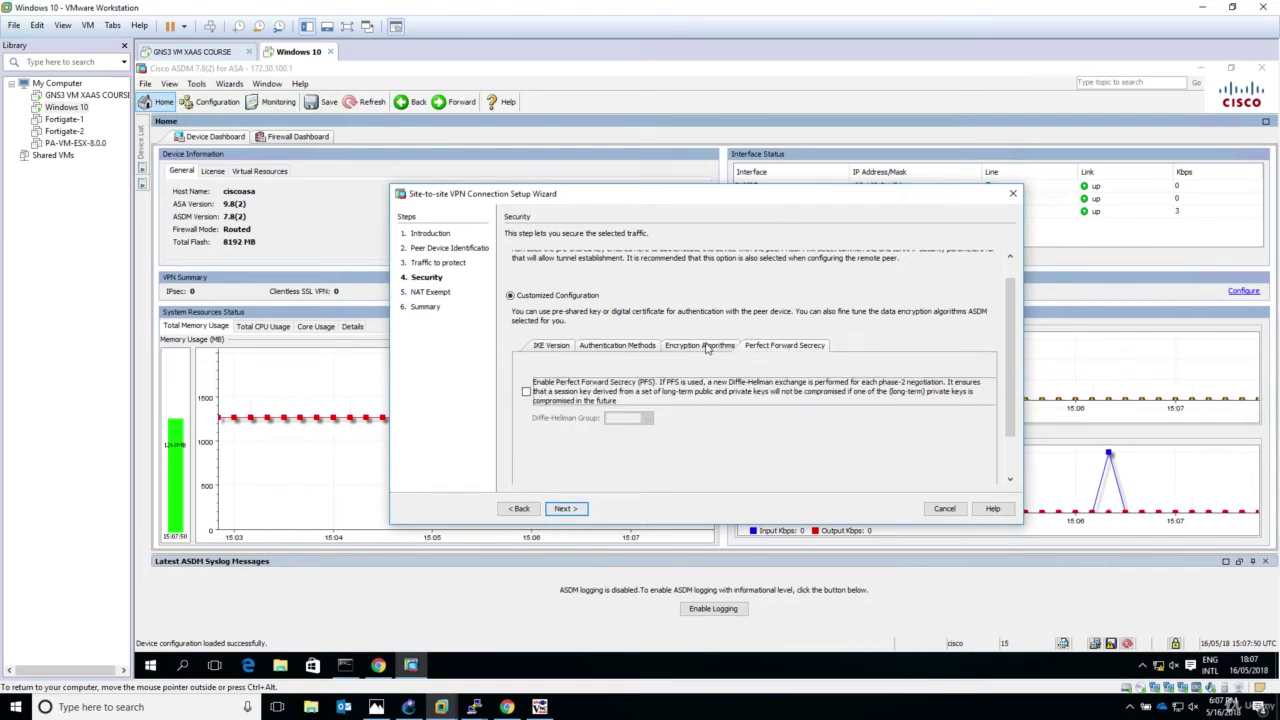
left_click(526, 393)
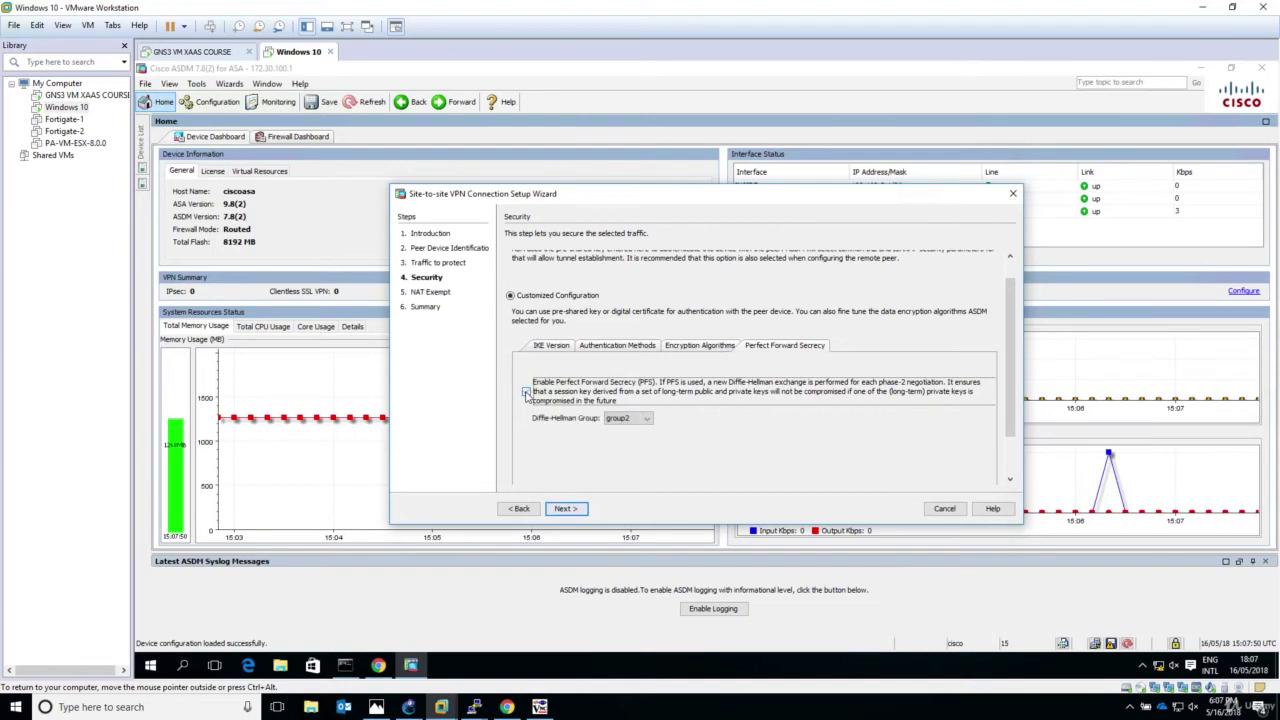
left_click(626, 418)
left_click(621, 453)
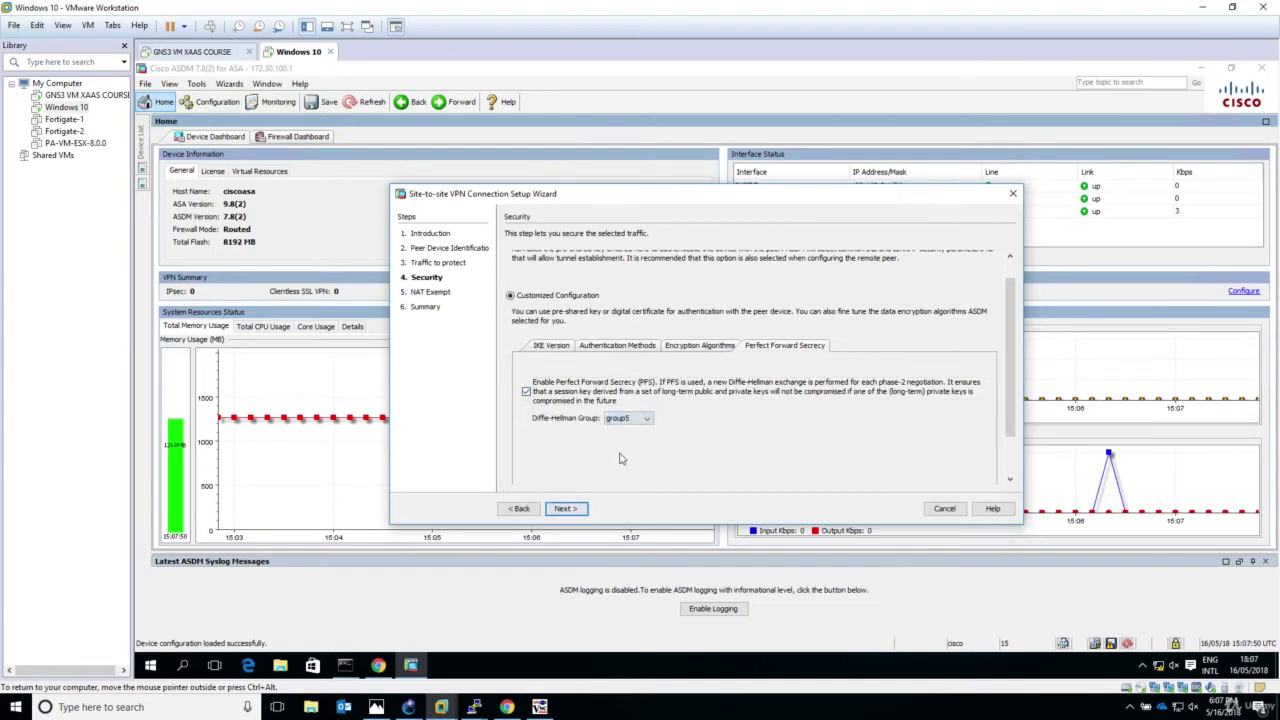
Step: Delete every IKE v1 policy except the des/sha pre-share policy 130
left_click(706, 347)
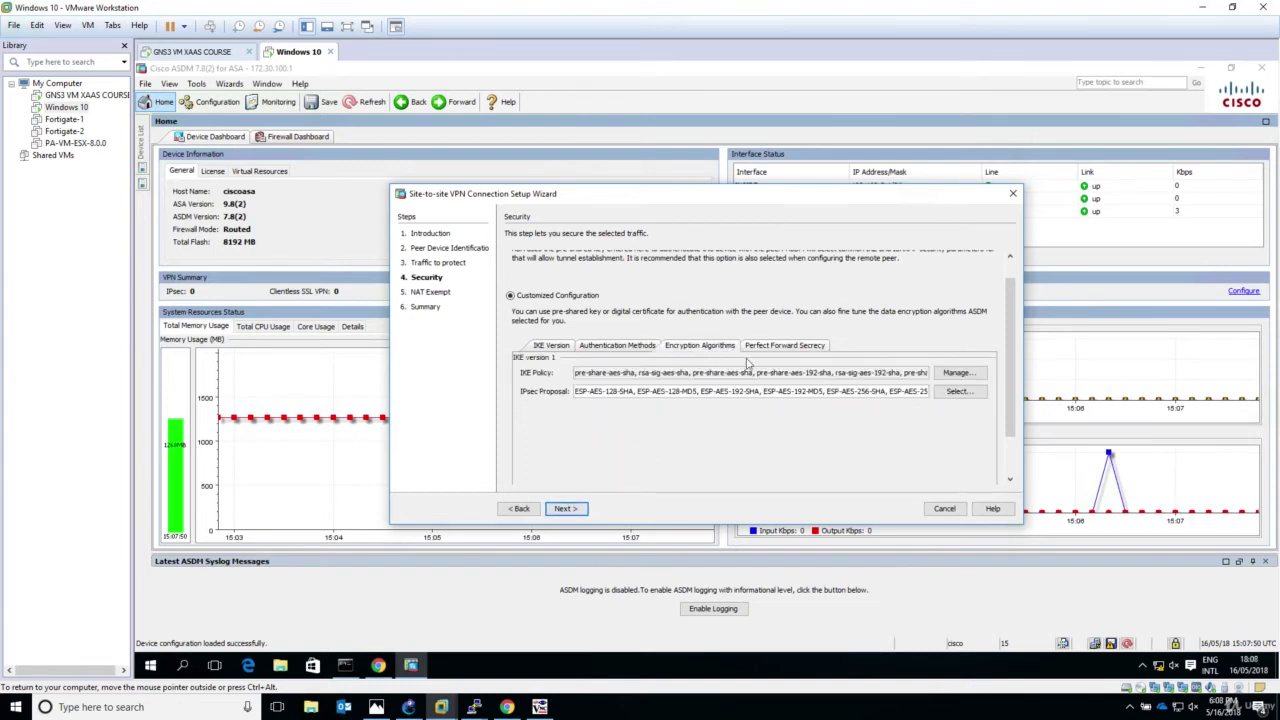
left_click(958, 374)
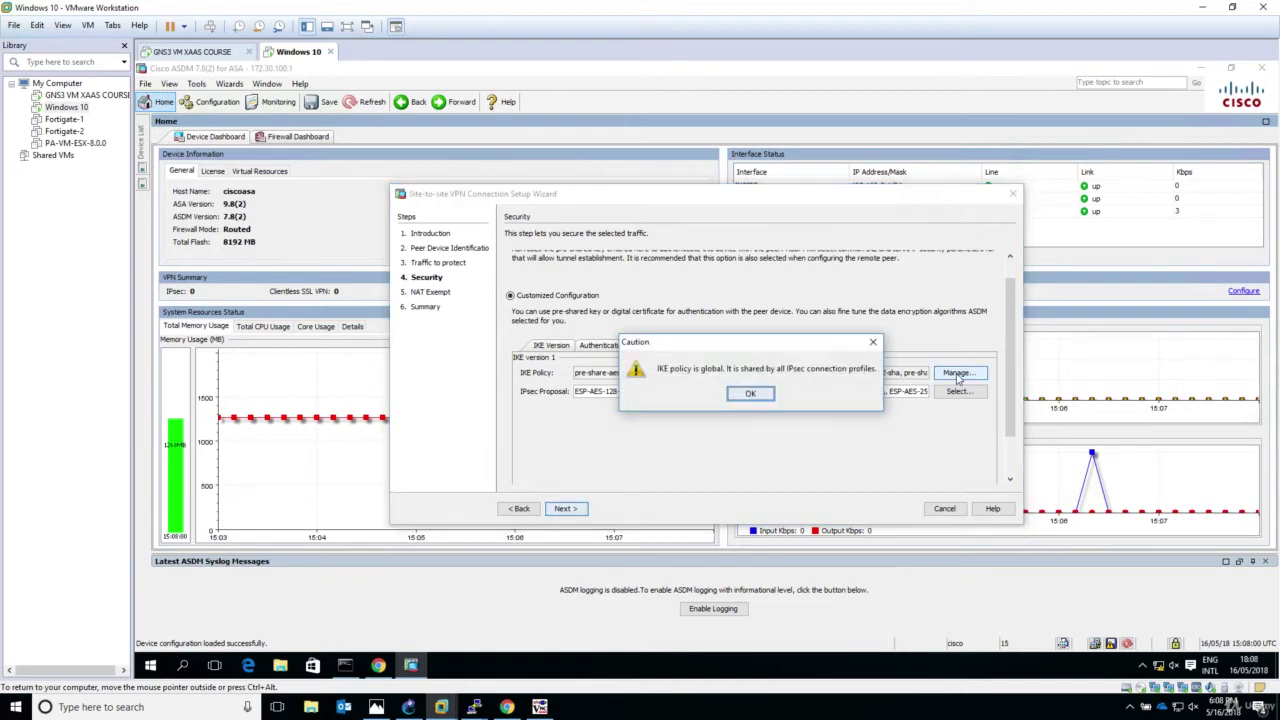
left_click(751, 393)
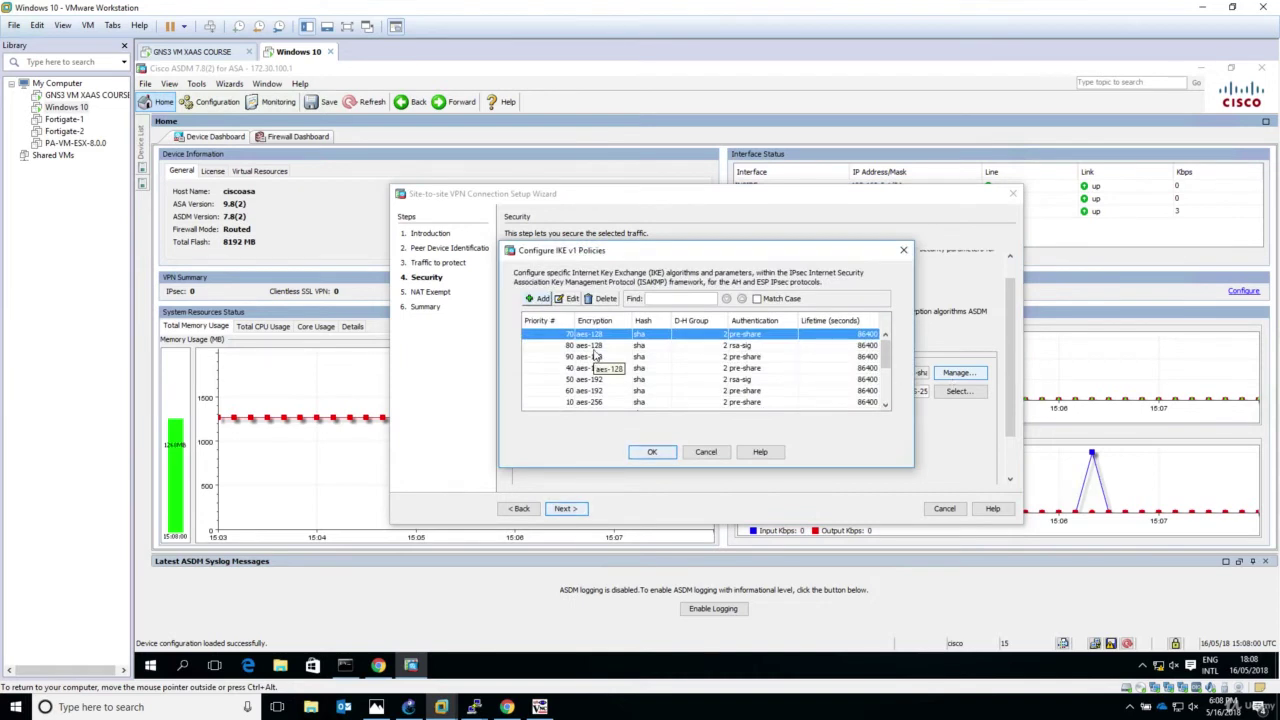
left_click(605, 300)
left_click(605, 300)
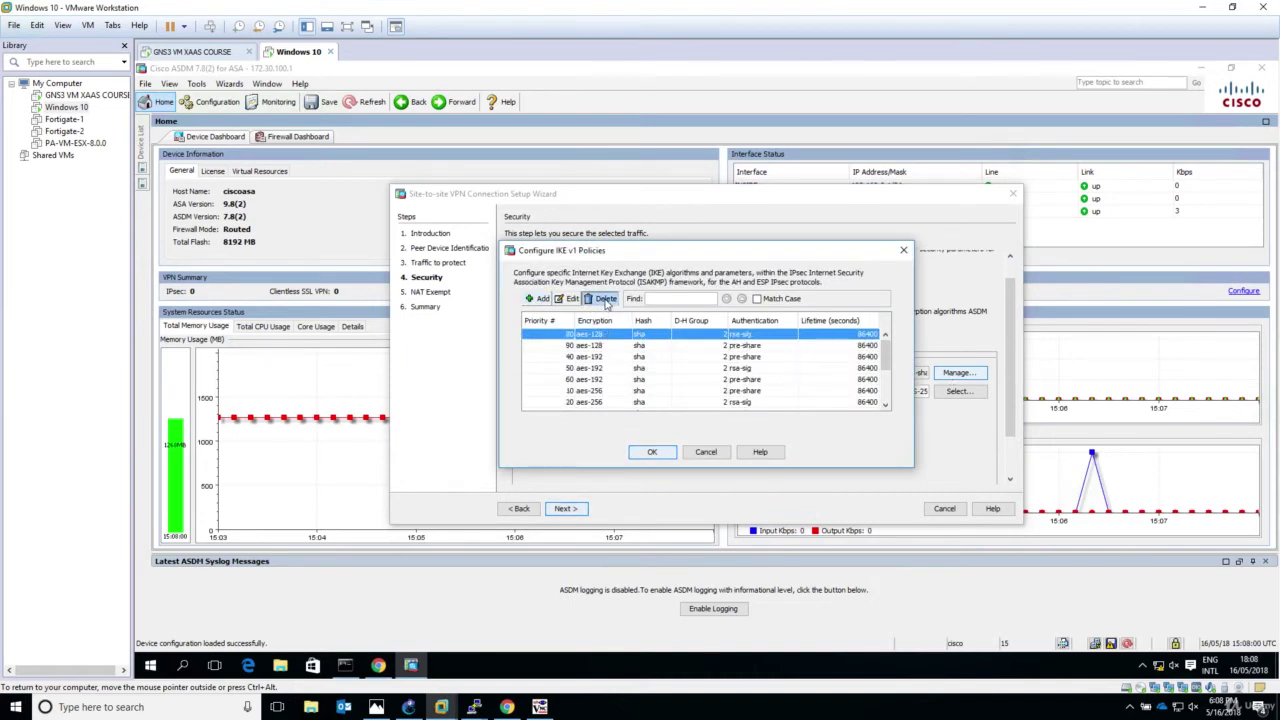
left_click(605, 300)
left_click(605, 300)
left_click(605, 300)
left_click(605, 300)
left_click(605, 300)
left_click(605, 300)
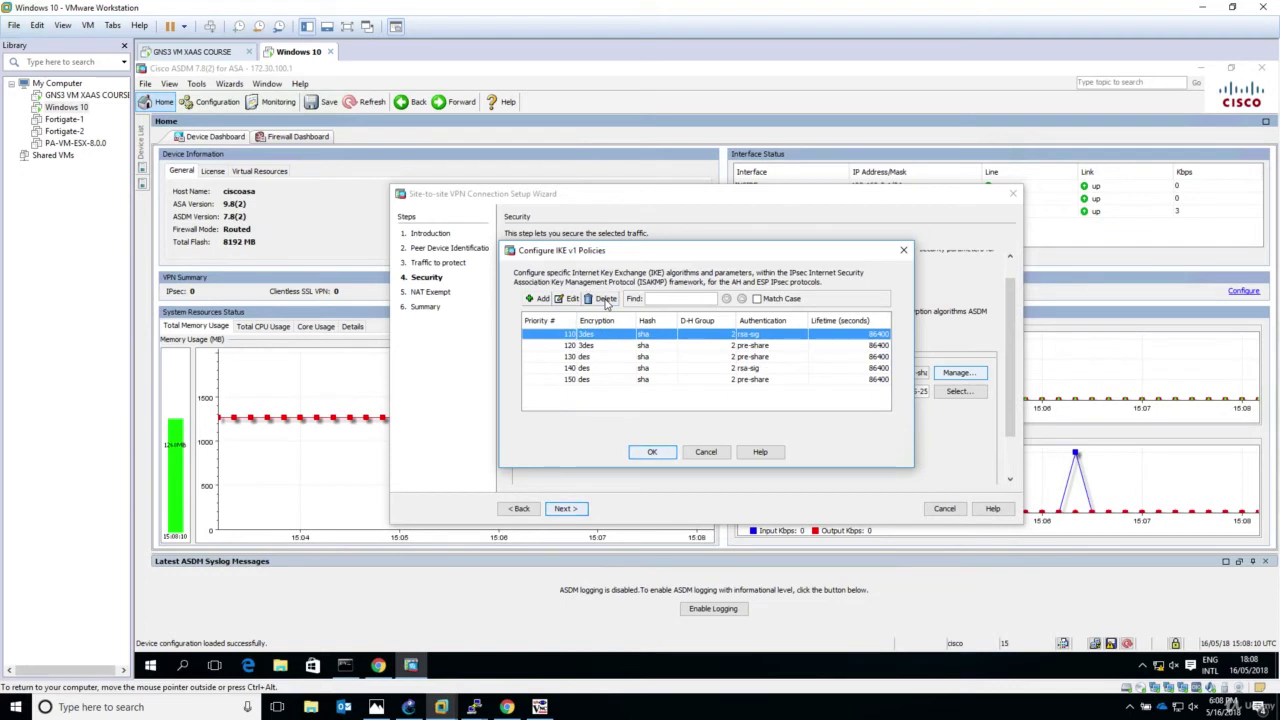
left_click(605, 300)
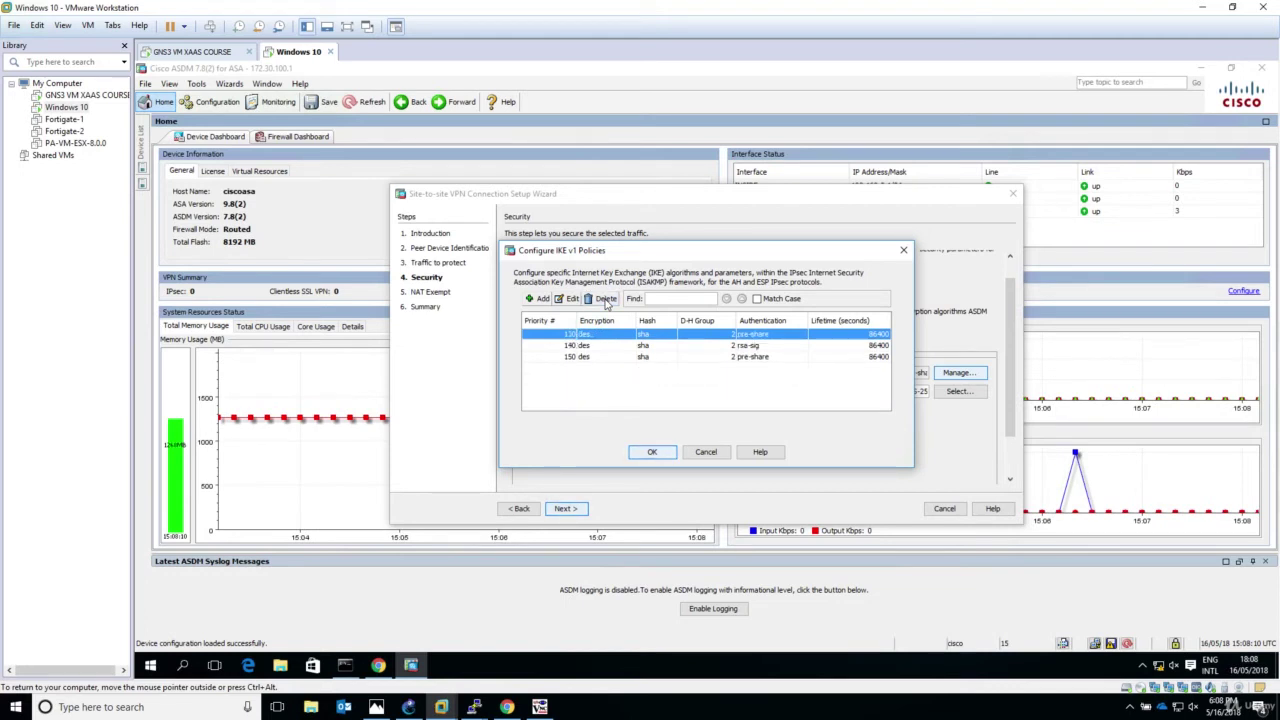
left_click(605, 300)
left_click(625, 357)
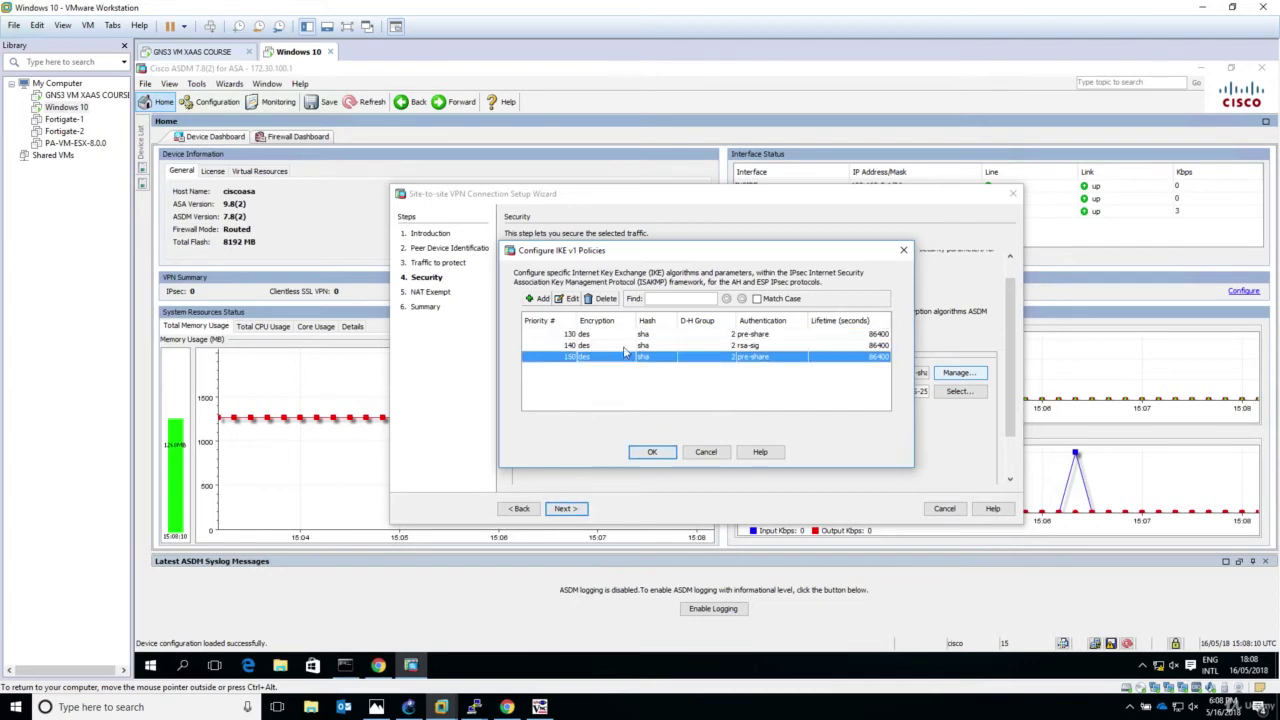
left_click(606, 299)
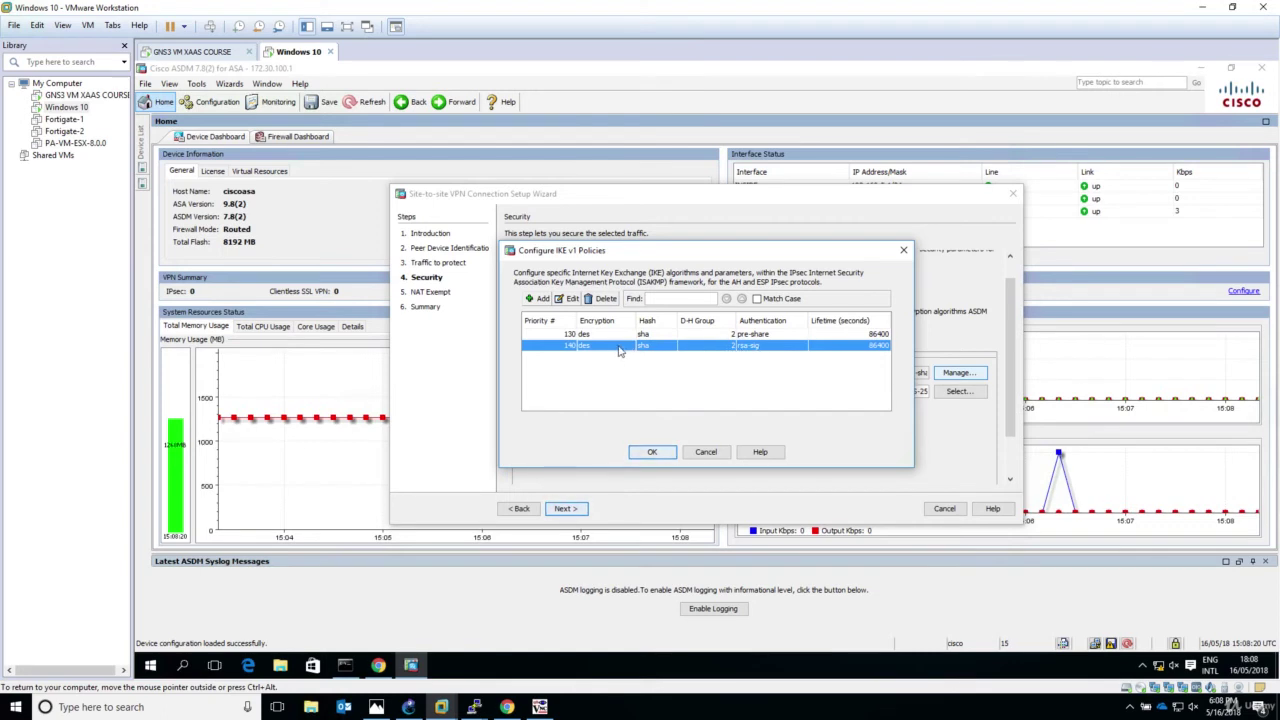
left_click(603, 299)
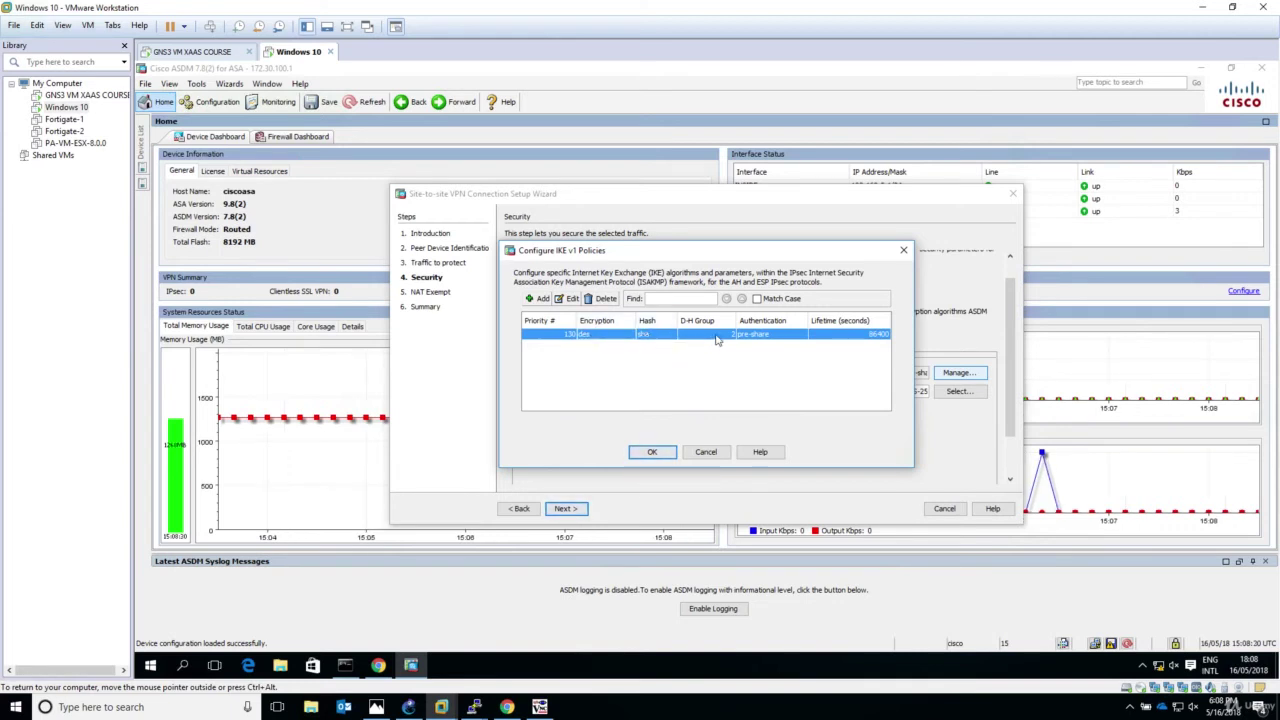
Step: Edit IKE v1 policy 130 to use D-H group 5, keeping des, sha and pre-share
left_click(568, 299)
left_click(686, 359)
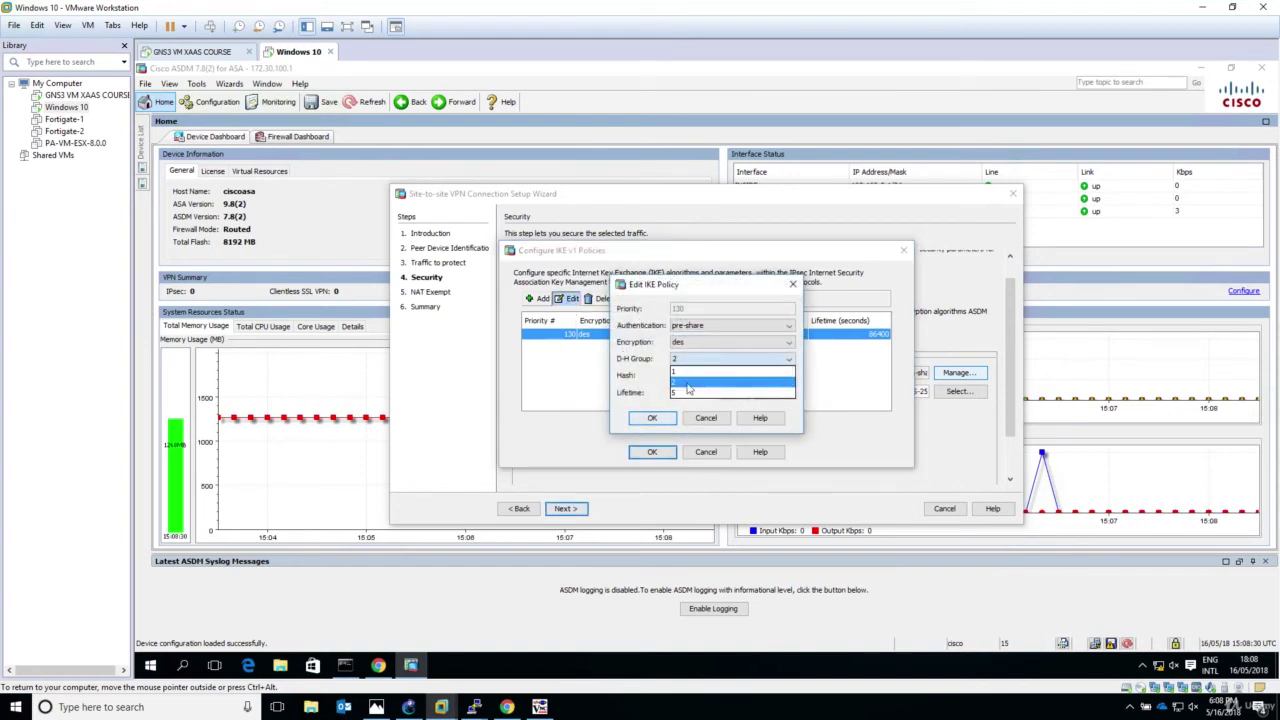
left_click(680, 396)
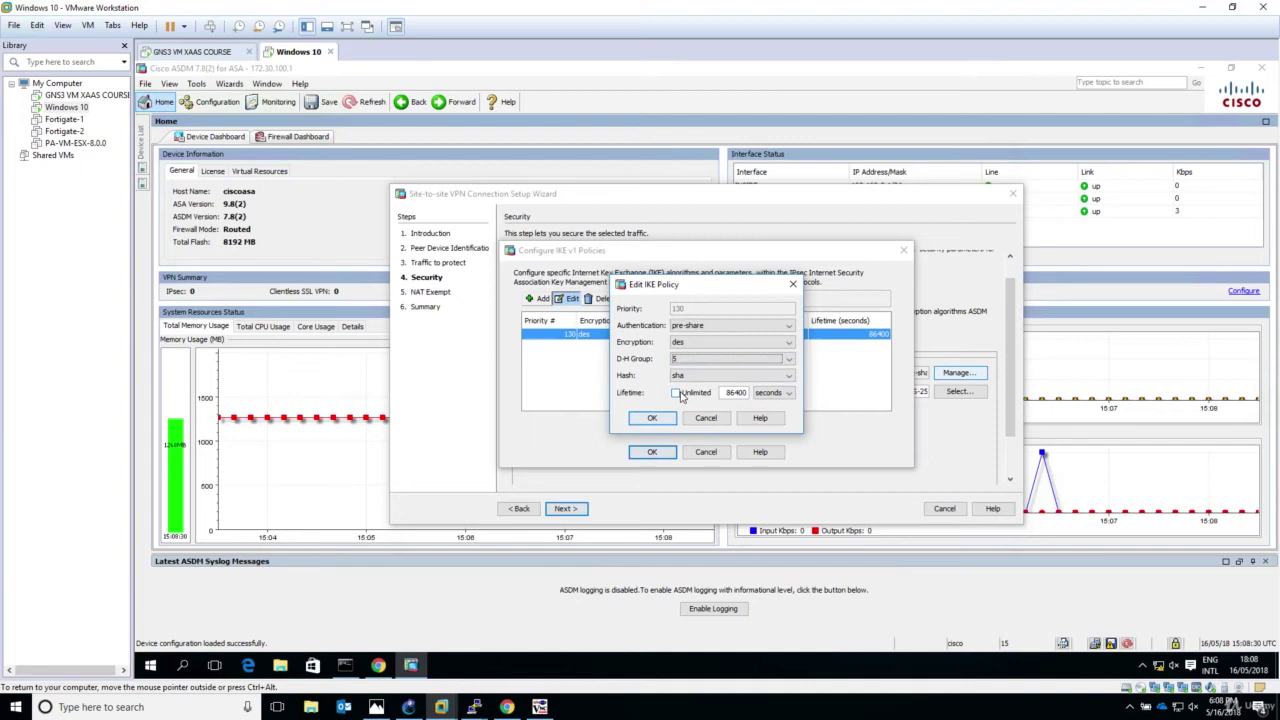
left_click(651, 418)
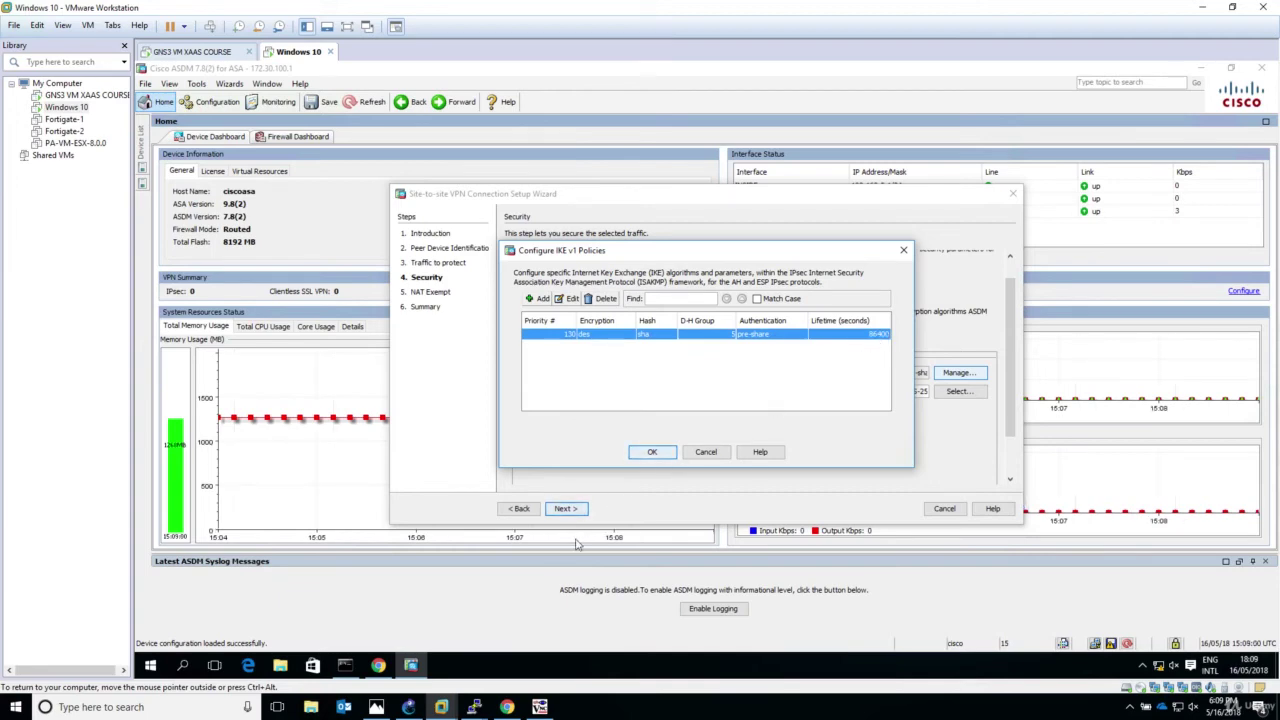
Step: Log into the FortiGate web UI as admin, postponing the password change and file system check
left_click(379, 667)
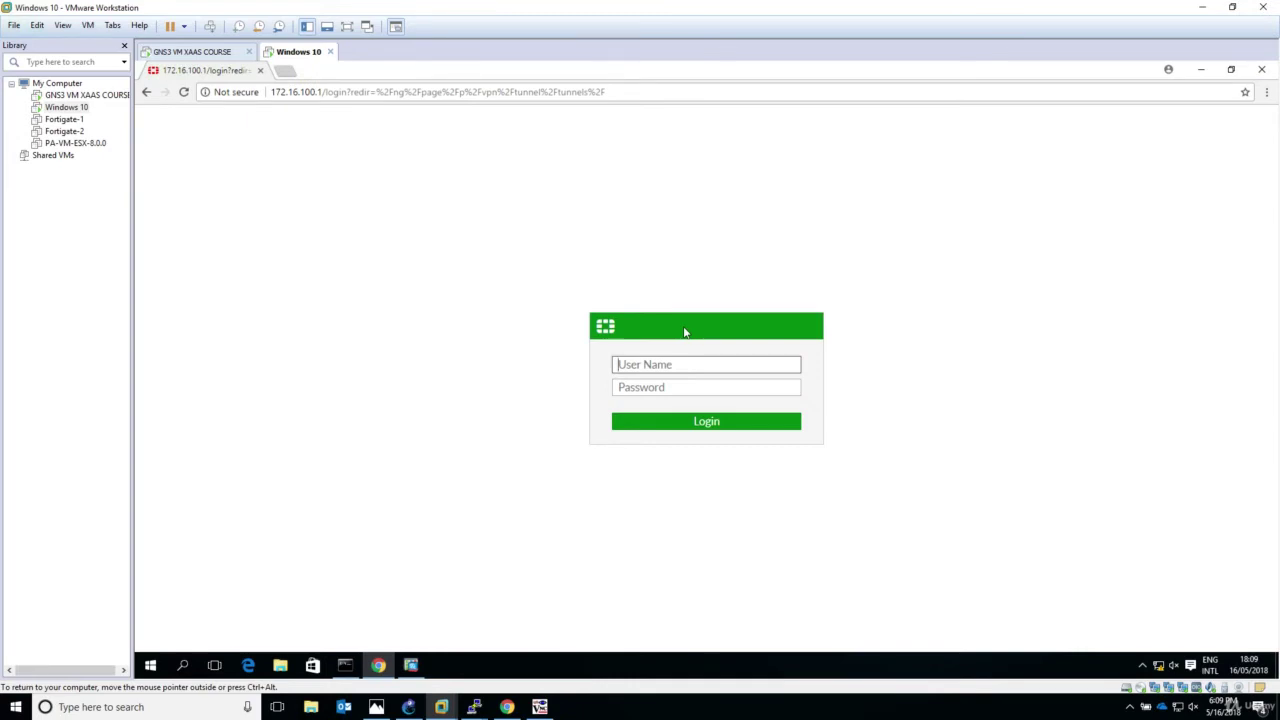
type("admin")
key("Return")
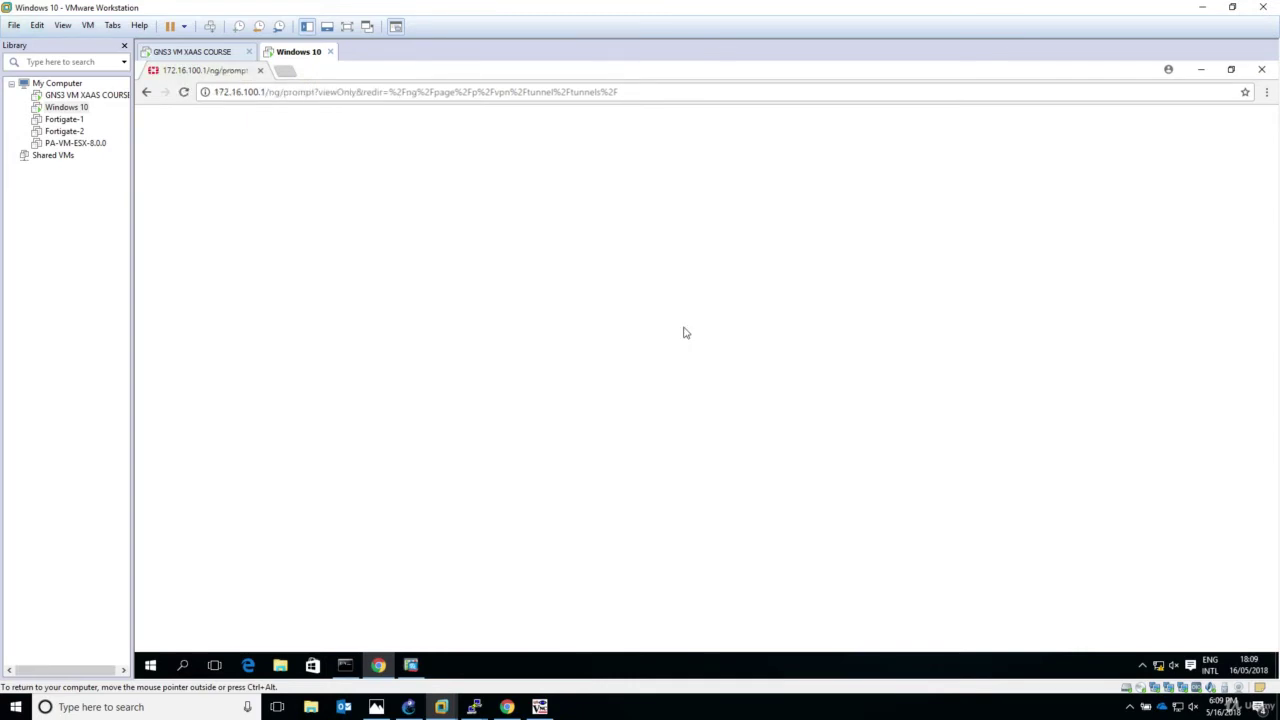
left_click(759, 431)
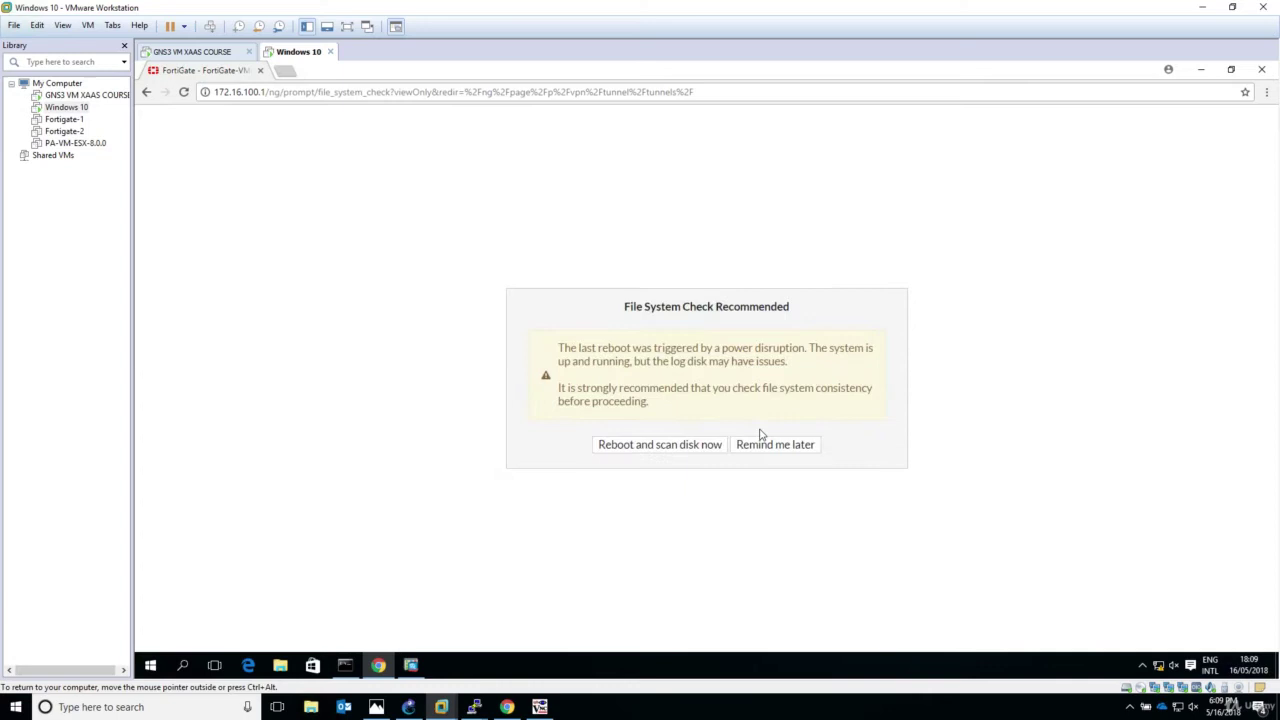
left_click(768, 446)
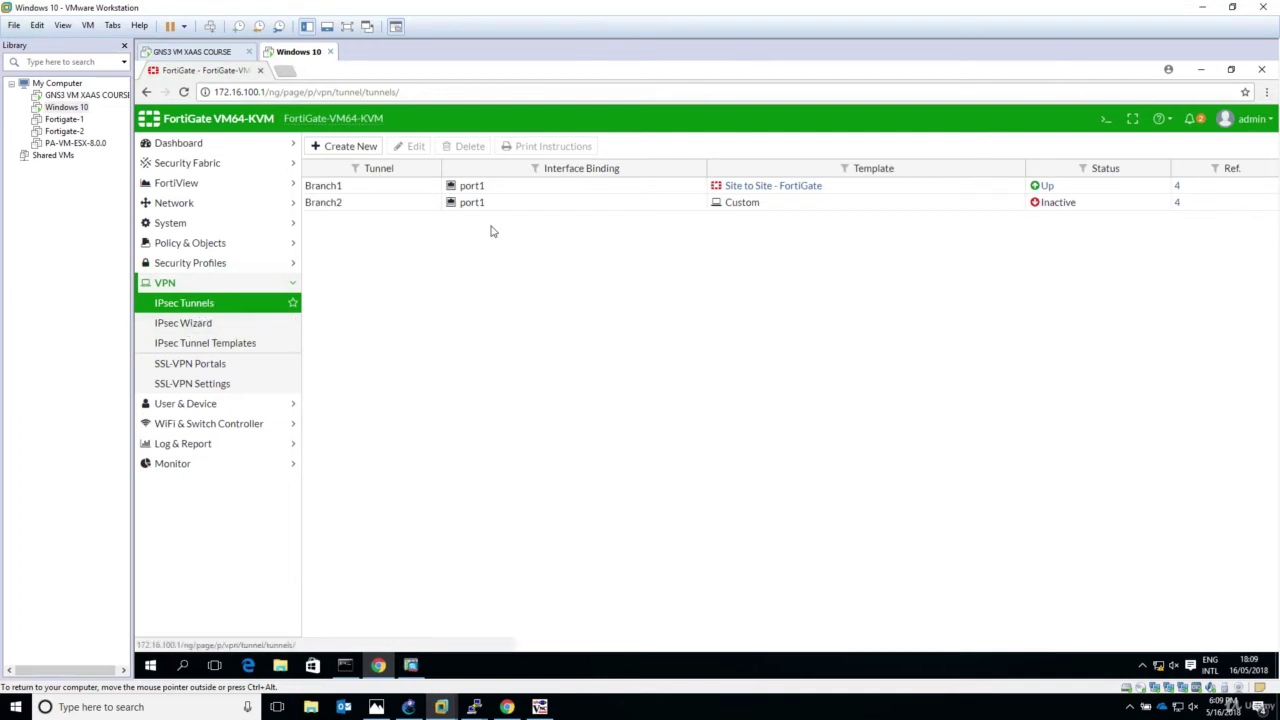
Step: Inspect Branch2's phase 1 proposal (DES, SHA1, group 5, 86400 s) and cancel without changes
left_click(654, 206)
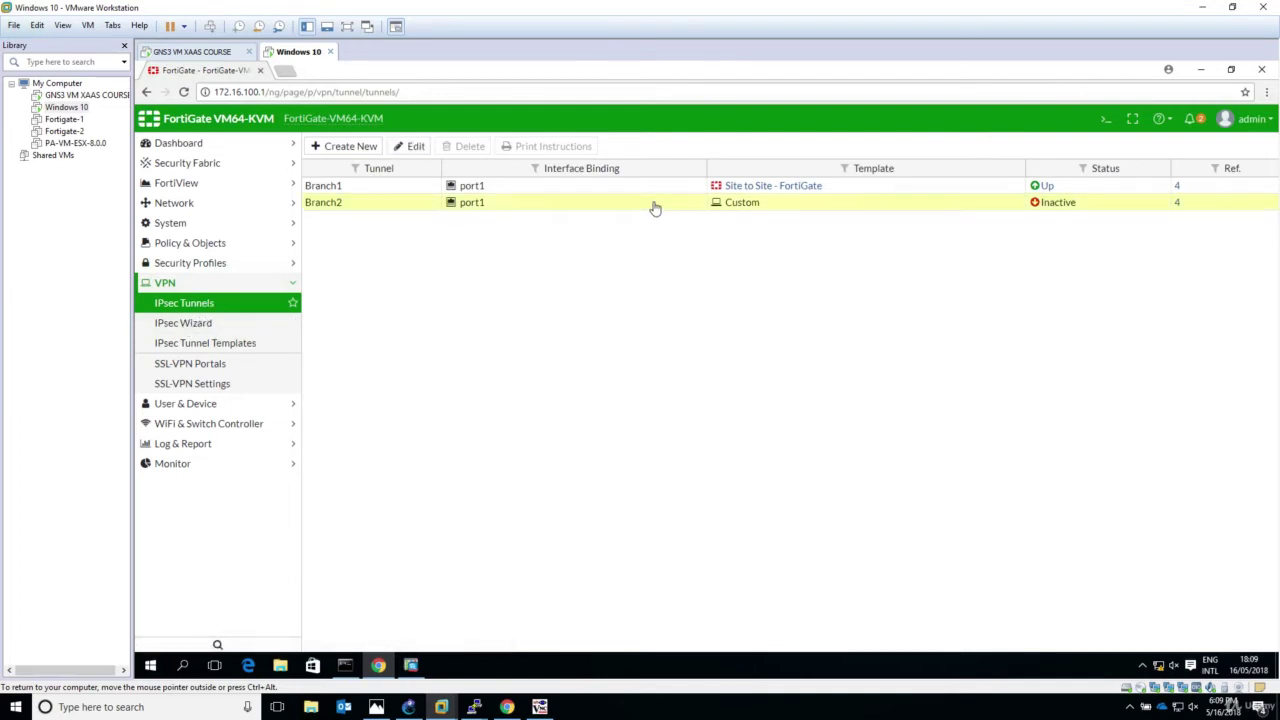
left_click(415, 148)
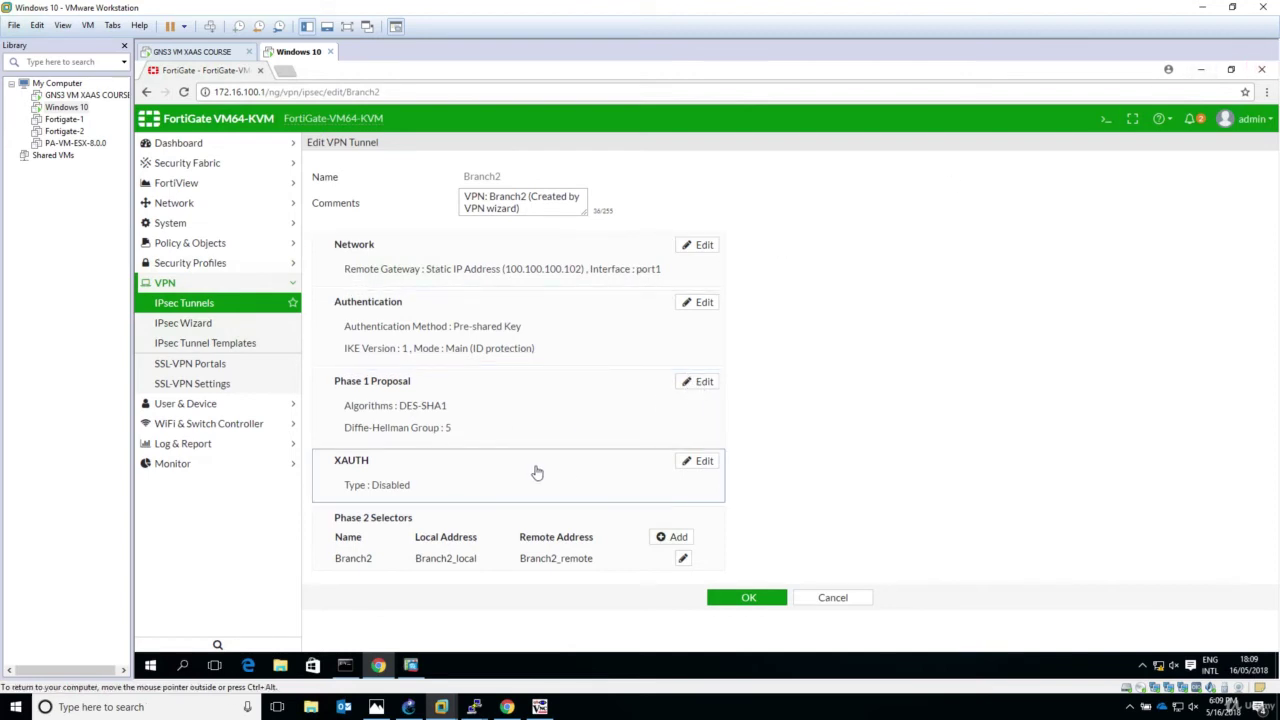
left_click(703, 382)
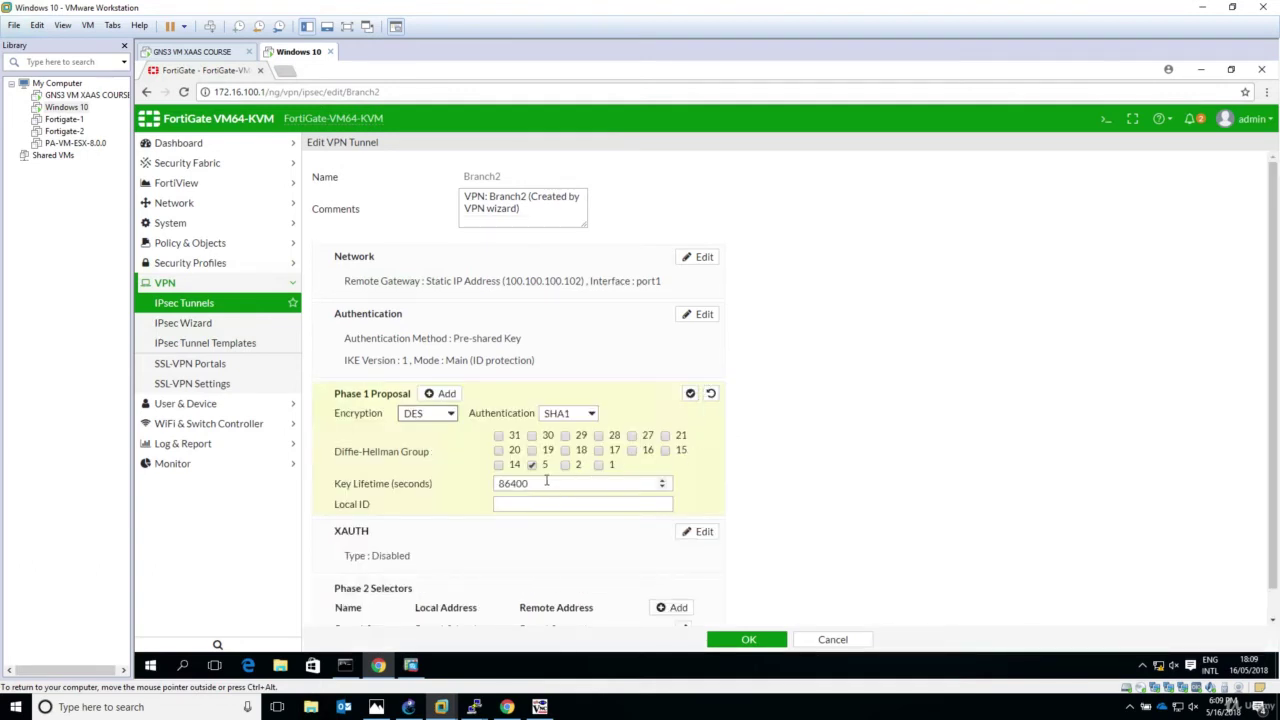
left_click_drag(546, 481, 497, 485)
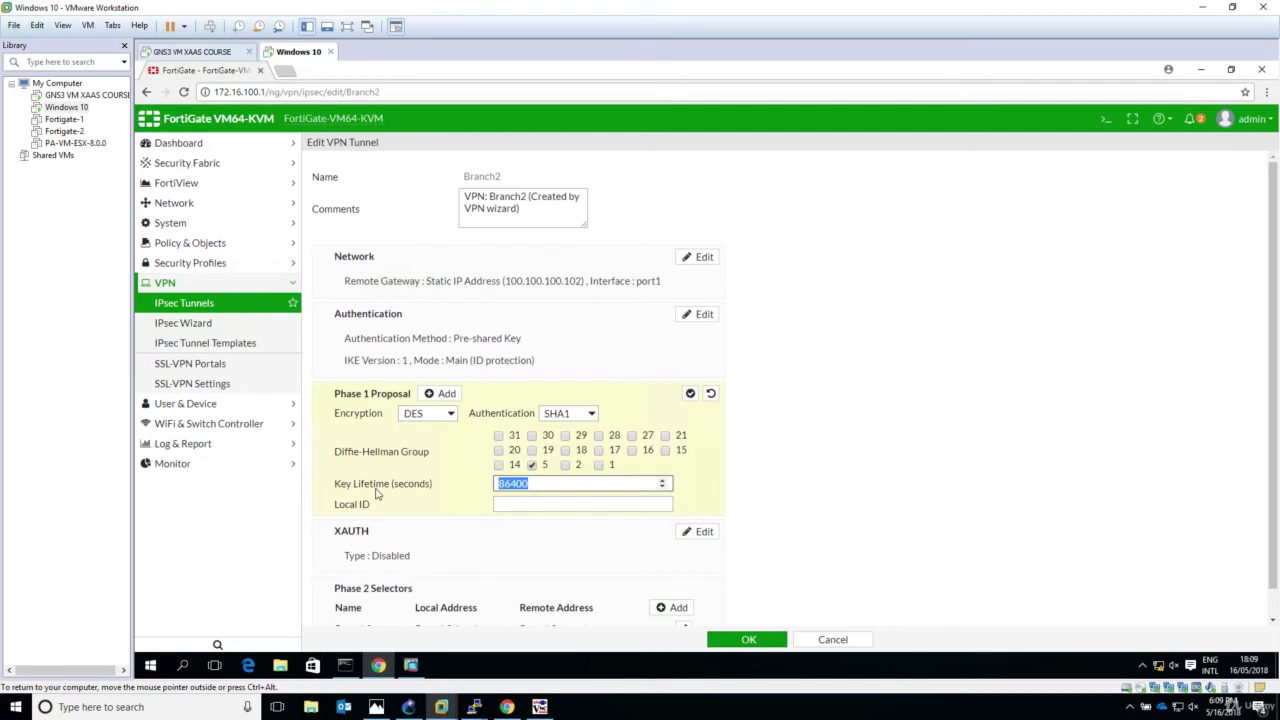
left_click(857, 641)
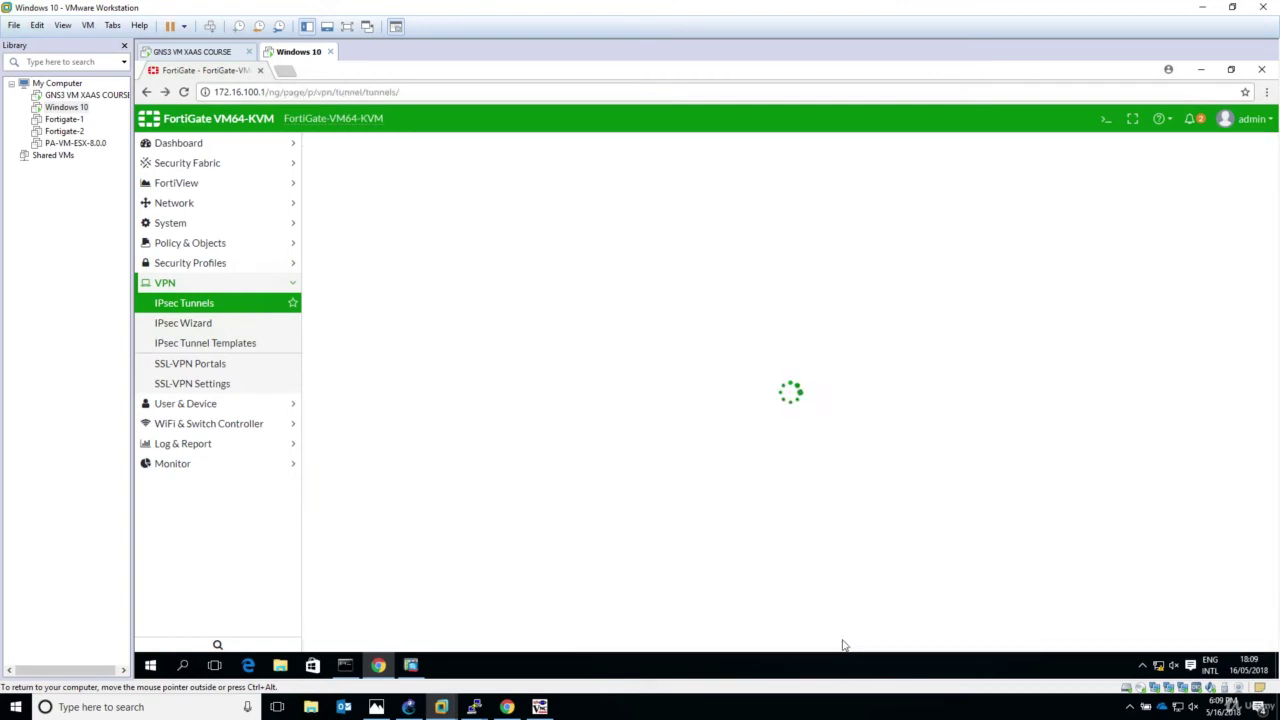
Step: Keep the single IKE v1 policy, then try removing the built-in ESP-AES-128-SHA IPsec proposal
left_click(410, 665)
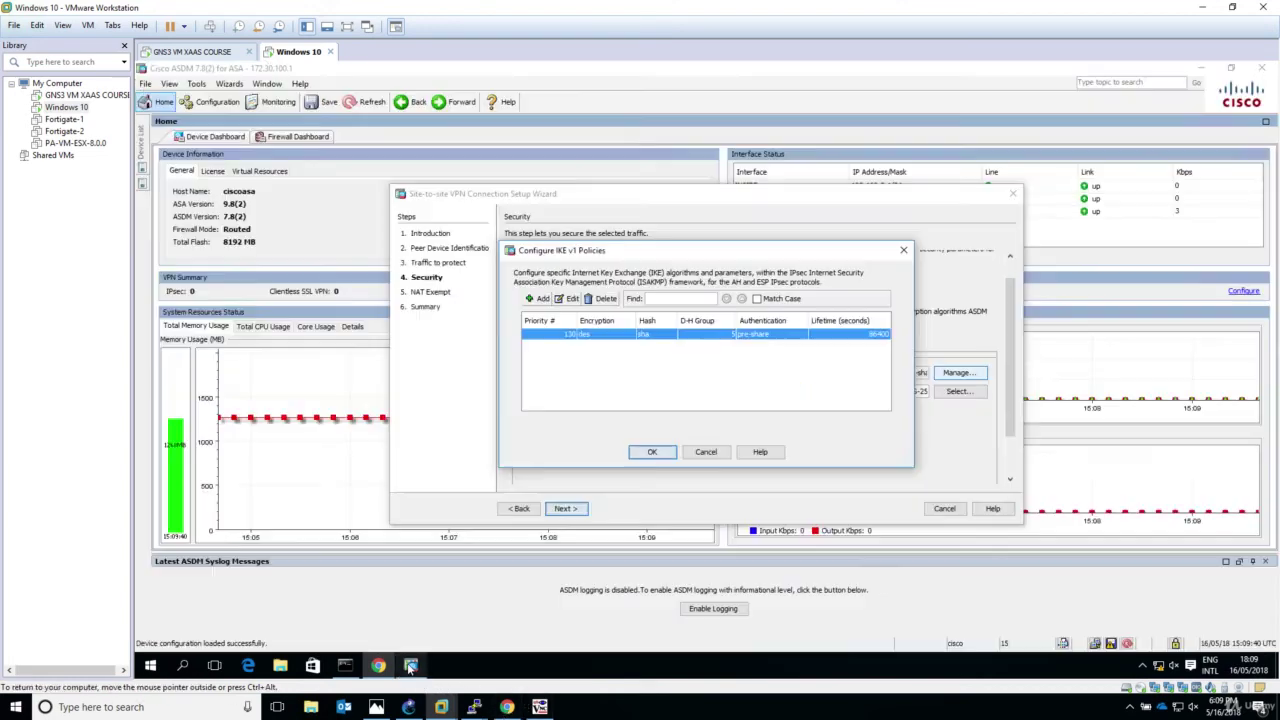
left_click(651, 452)
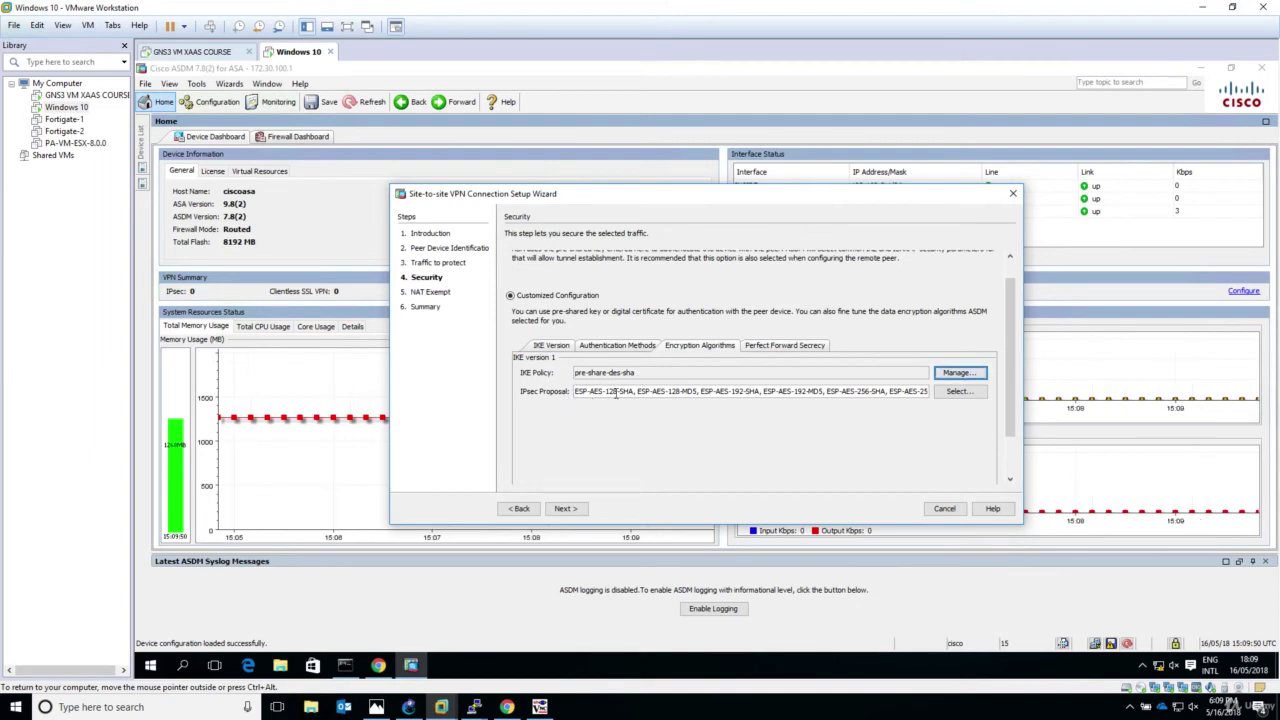
left_click(957, 392)
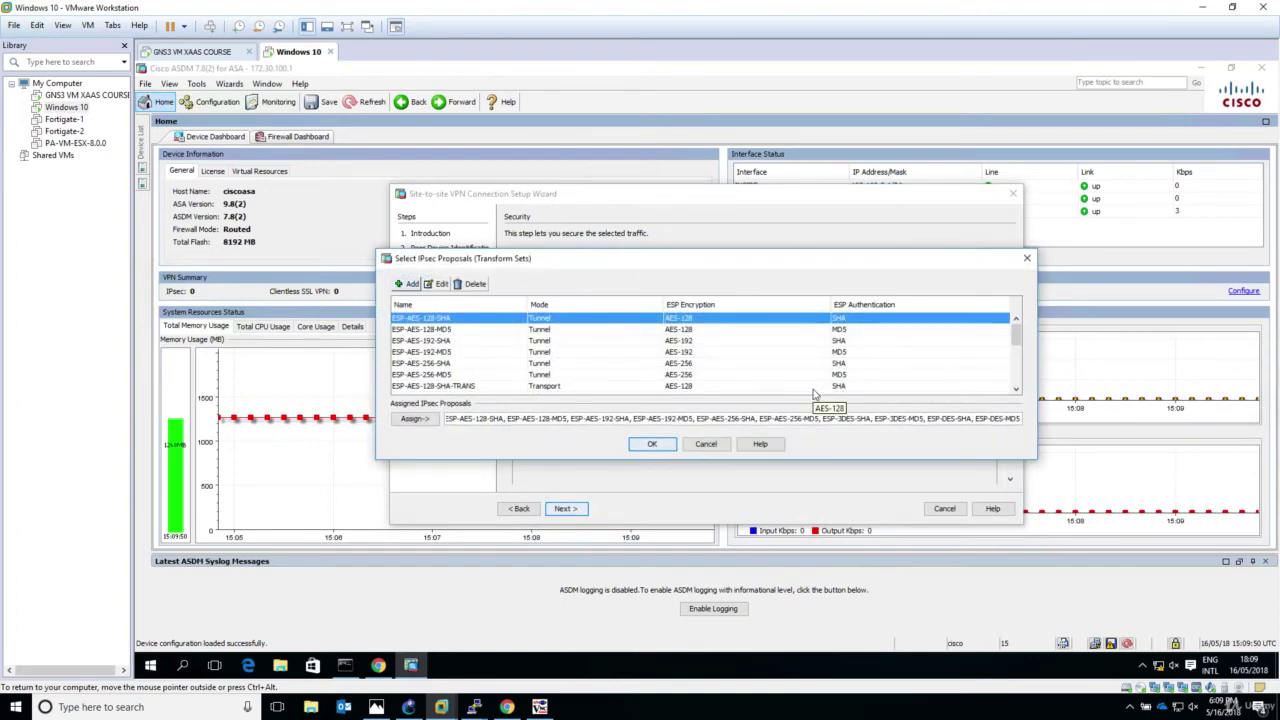
left_click(474, 285)
left_click(710, 401)
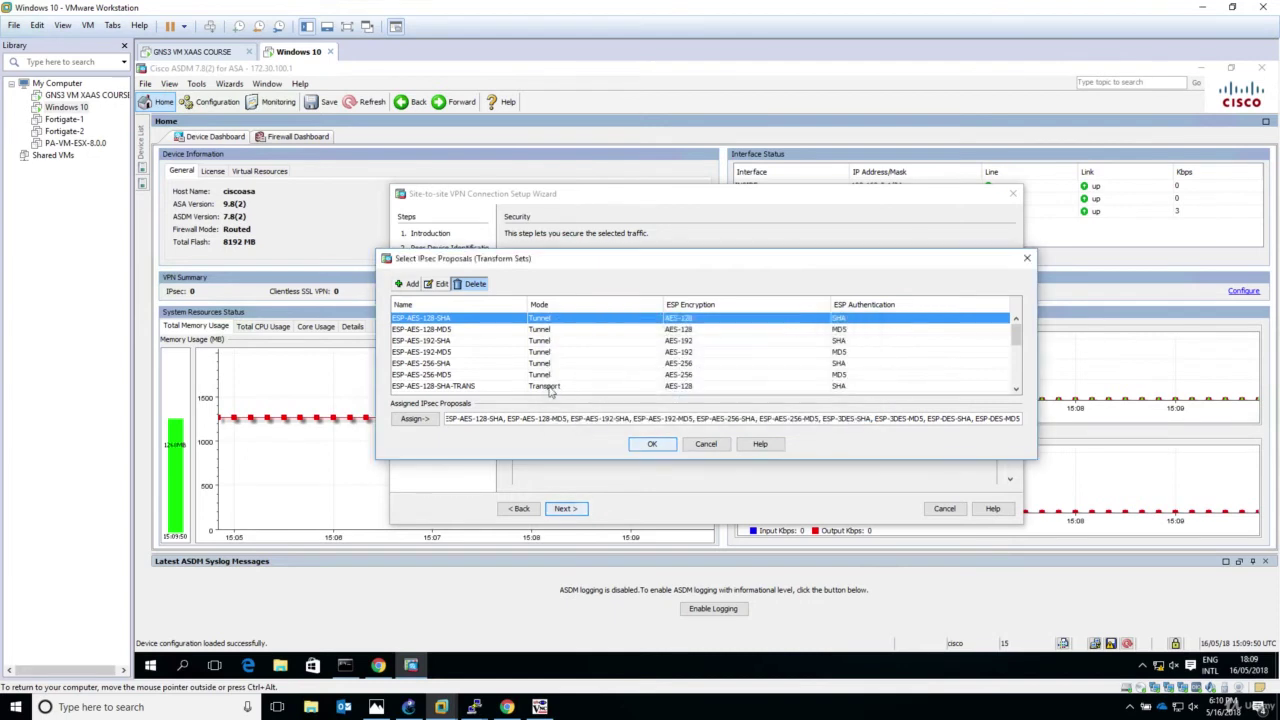
left_click(474, 285)
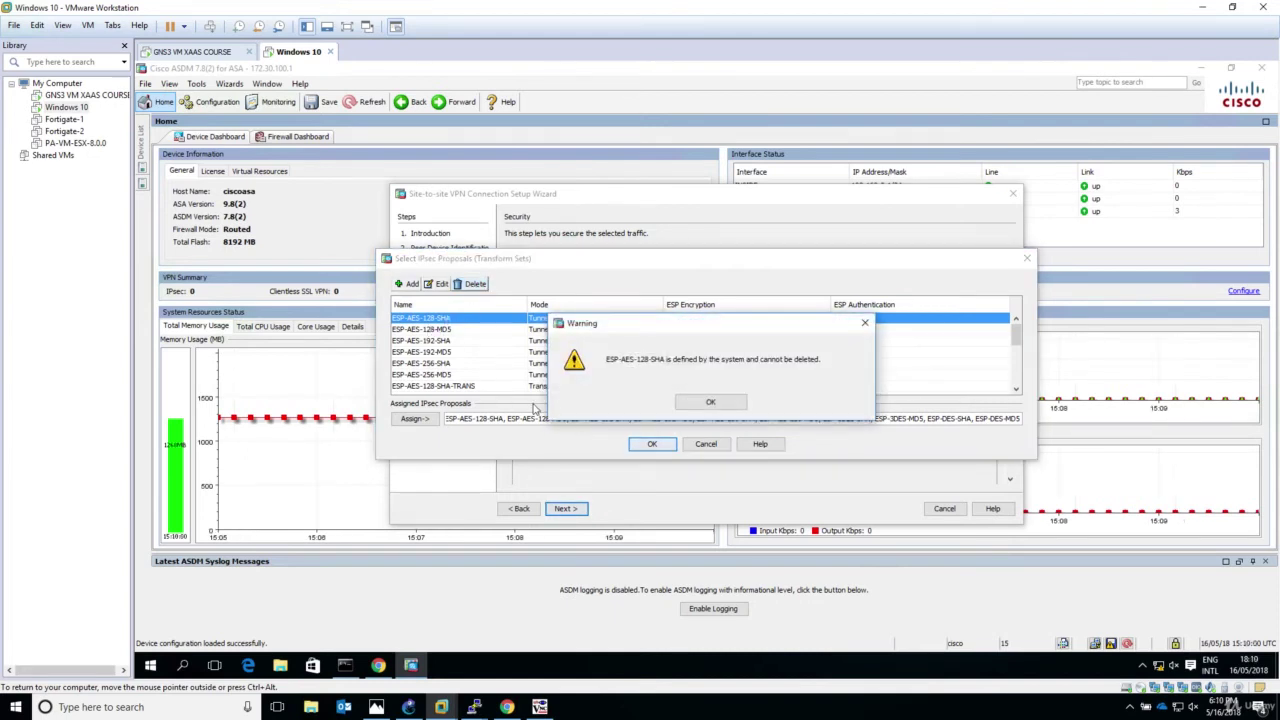
left_click(708, 401)
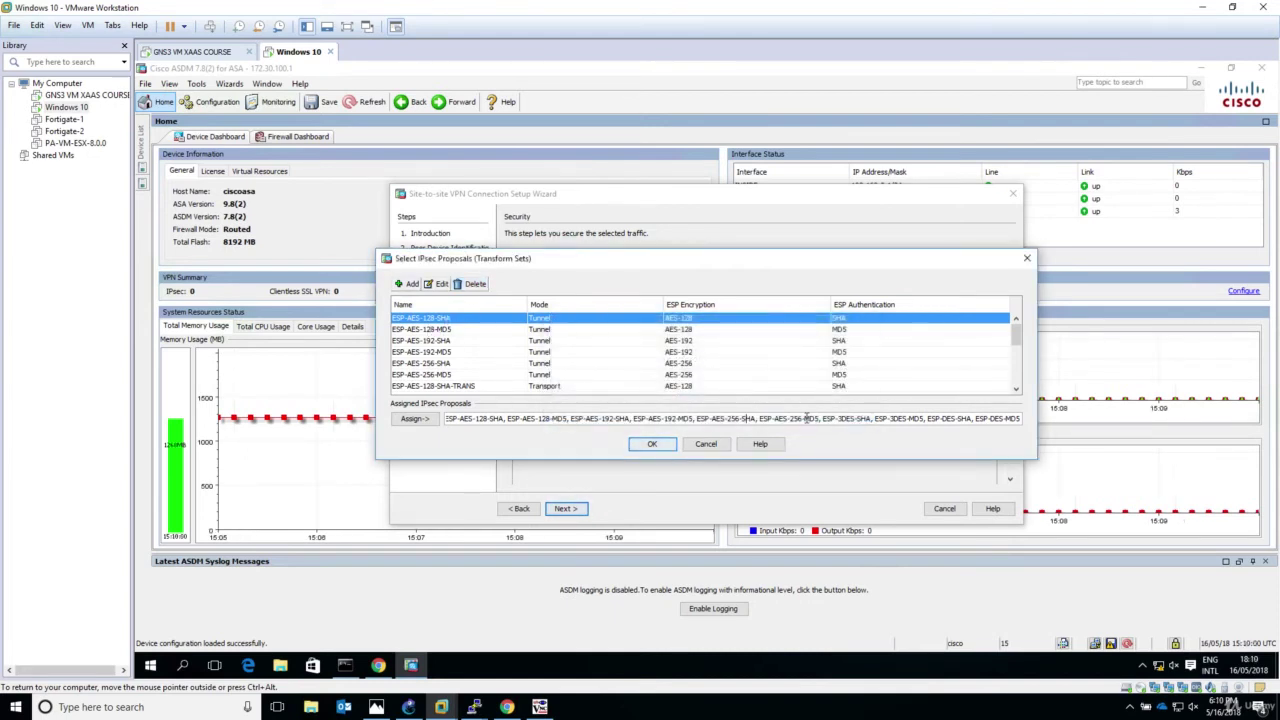
Step: Trim the Assigned IPsec proposals down to ESP-DES-SHA only and apply it
key("BackSpace")
key("BackSpace")
key("BackSpace")
key("BackSpace")
key("BackSpace")
key("BackSpace")
key("BackSpace")
key("BackSpace")
key("BackSpace")
key("BackSpace")
key("BackSpace")
key("BackSpace")
key("BackSpace")
key("BackSpace")
key("BackSpace")
key("BackSpace")
key("BackSpace")
key("BackSpace")
key("BackSpace")
key("BackSpace")
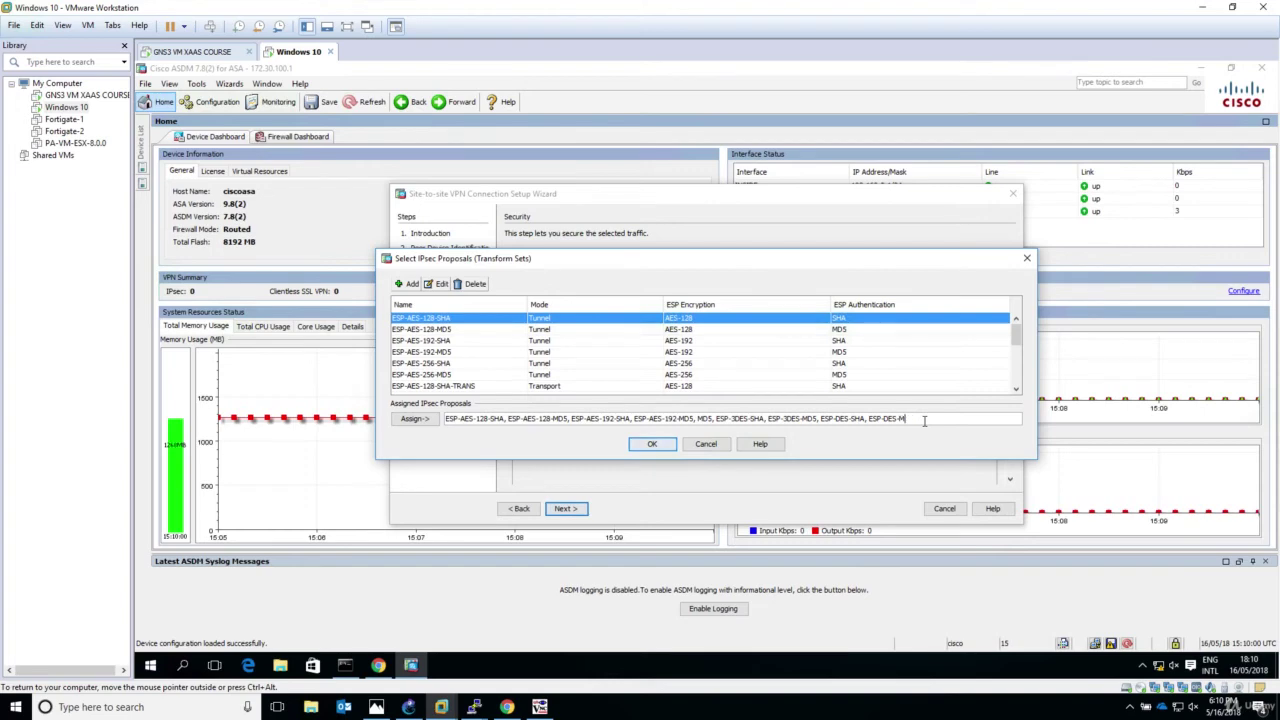
key("BackSpace")
key("BackSpace")
key("BackSpace")
key("BackSpace")
key("BackSpace")
key("BackSpace")
key("BackSpace")
key("BackSpace")
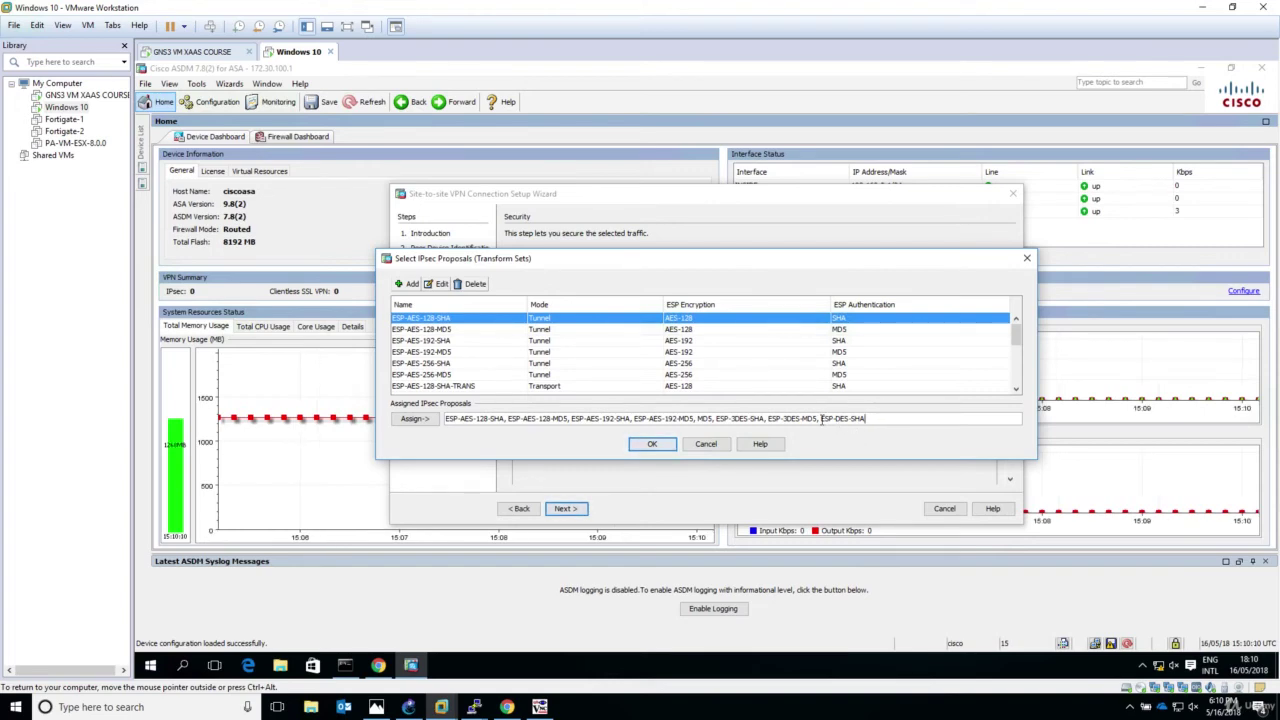
left_click_drag(821, 420, 467, 411)
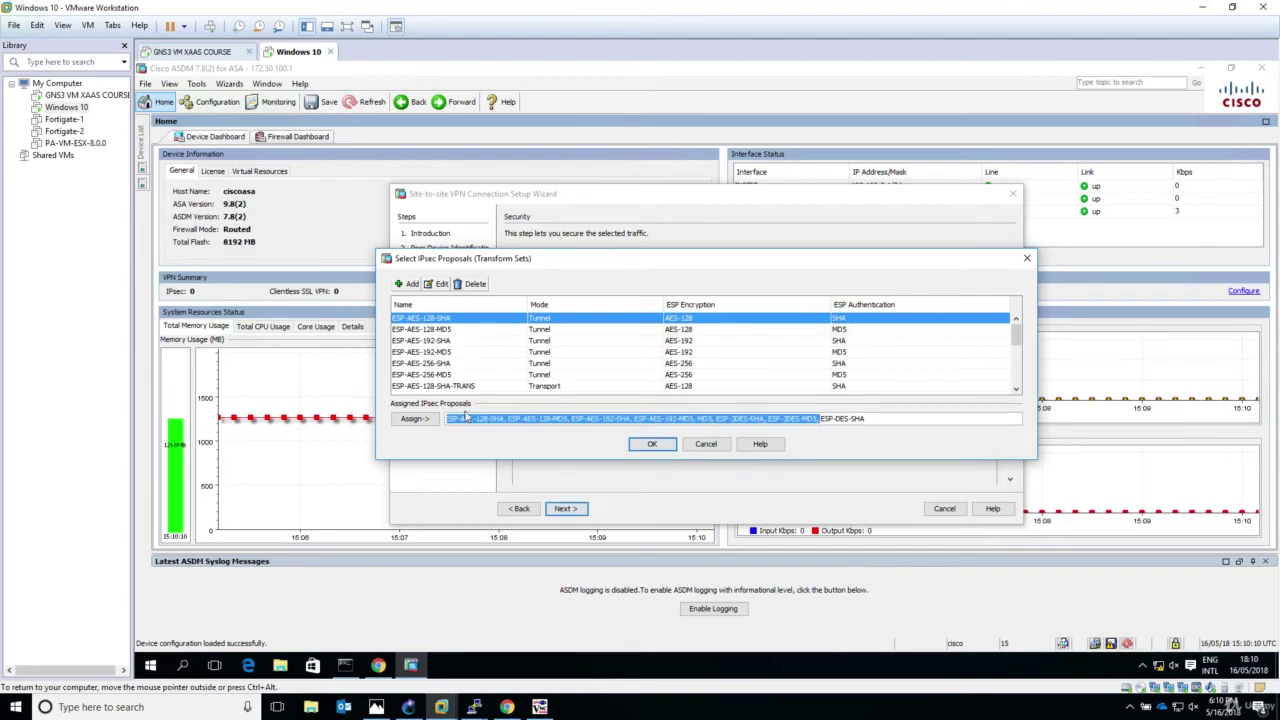
key("BackSpace")
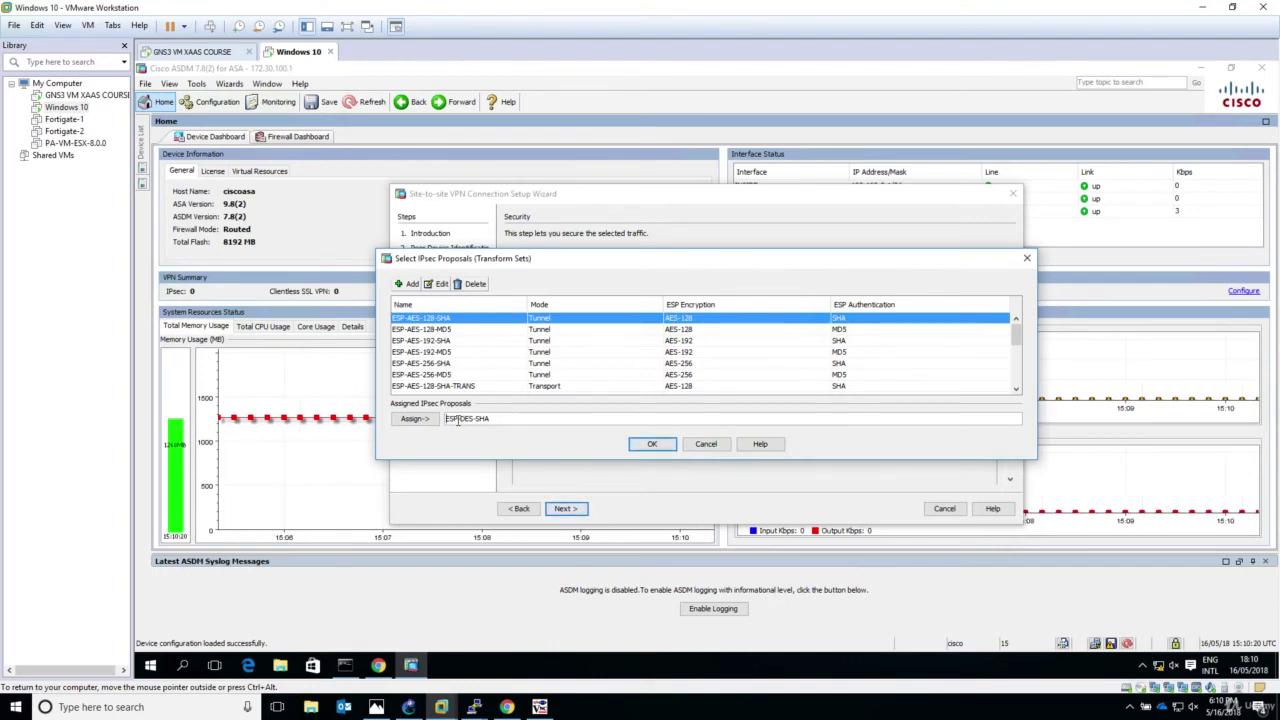
left_click(646, 447)
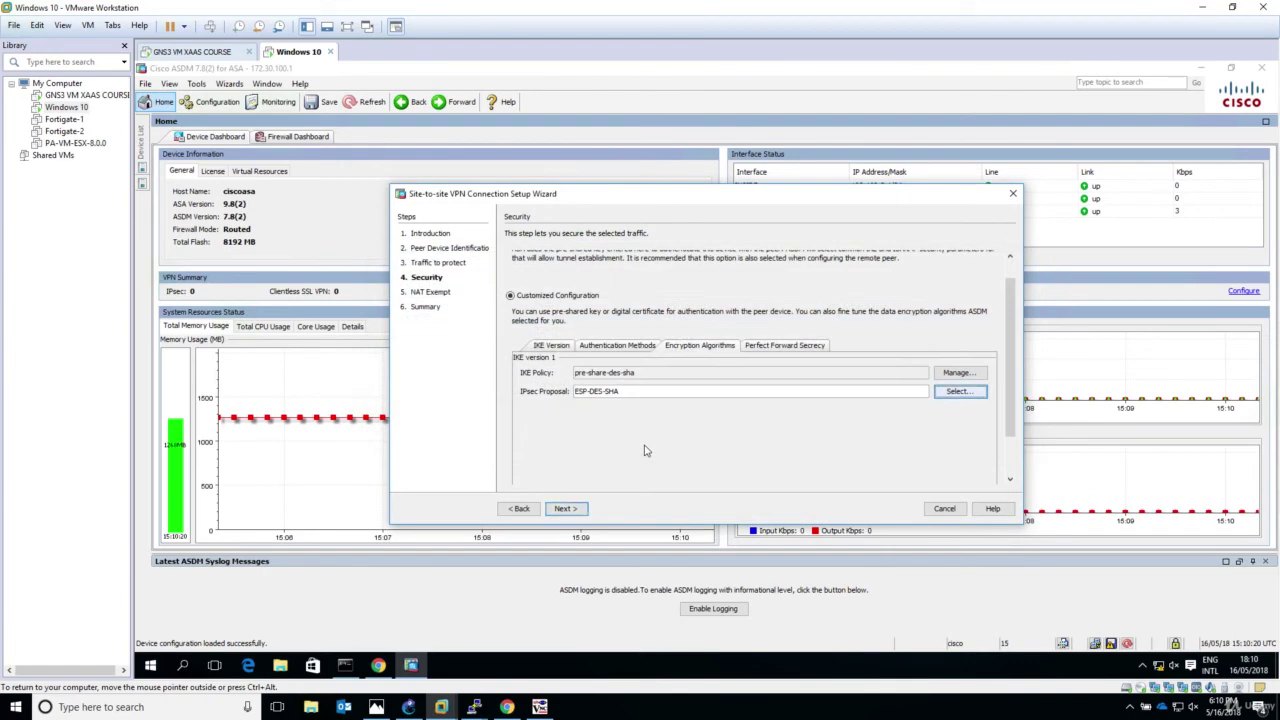
Step: Open Branch2's Phase 2 selector in FortiGate to show DES, SHA1, PFS and DH group 5
mouse_move(435, 690)
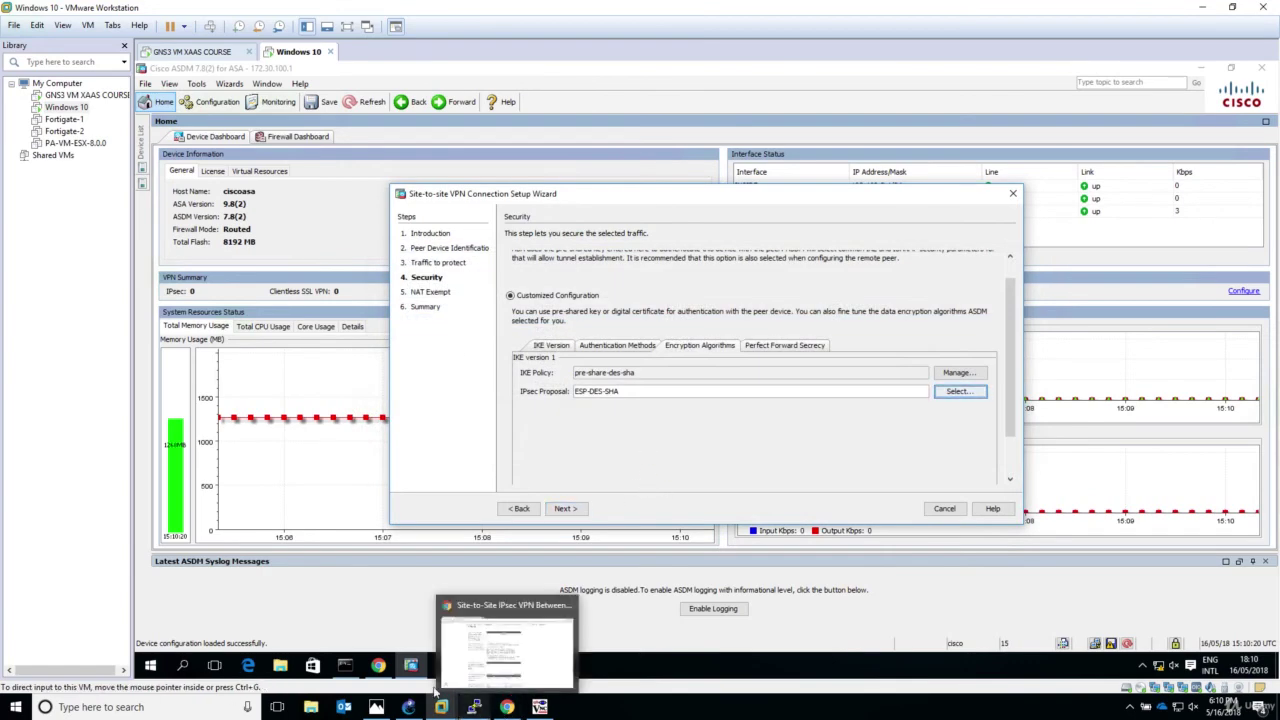
left_click(378, 665)
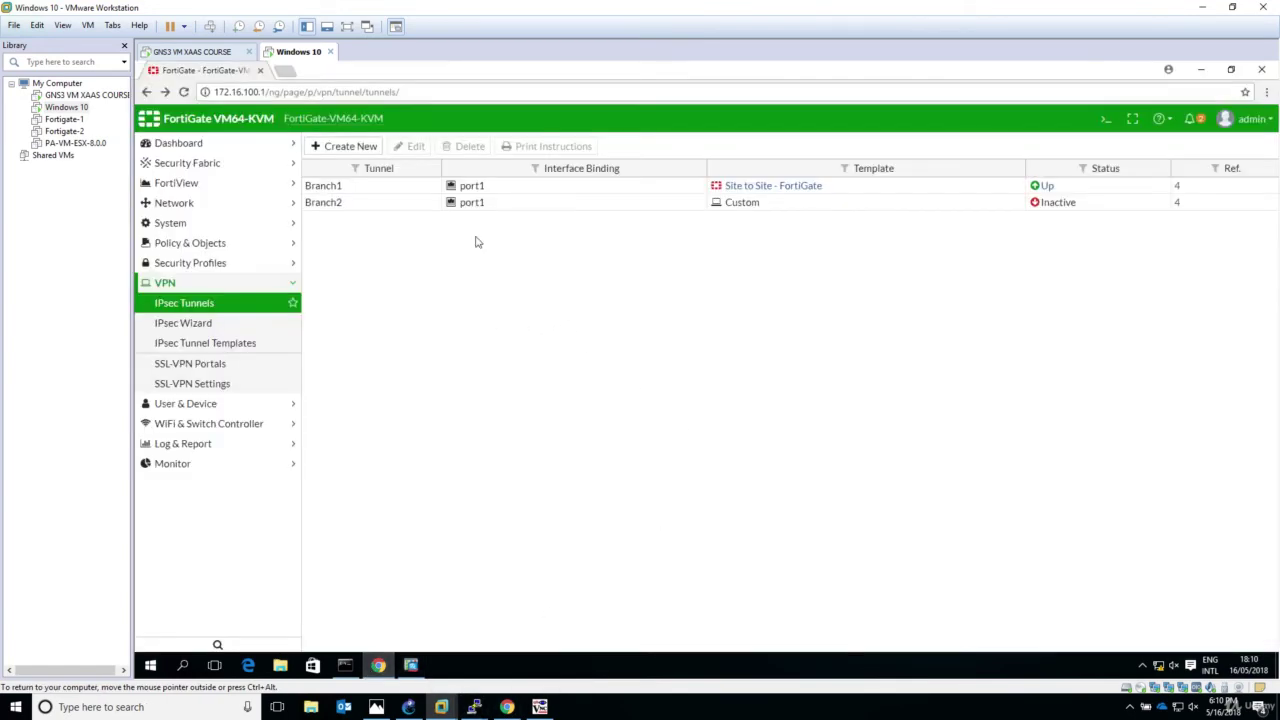
left_click(578, 203)
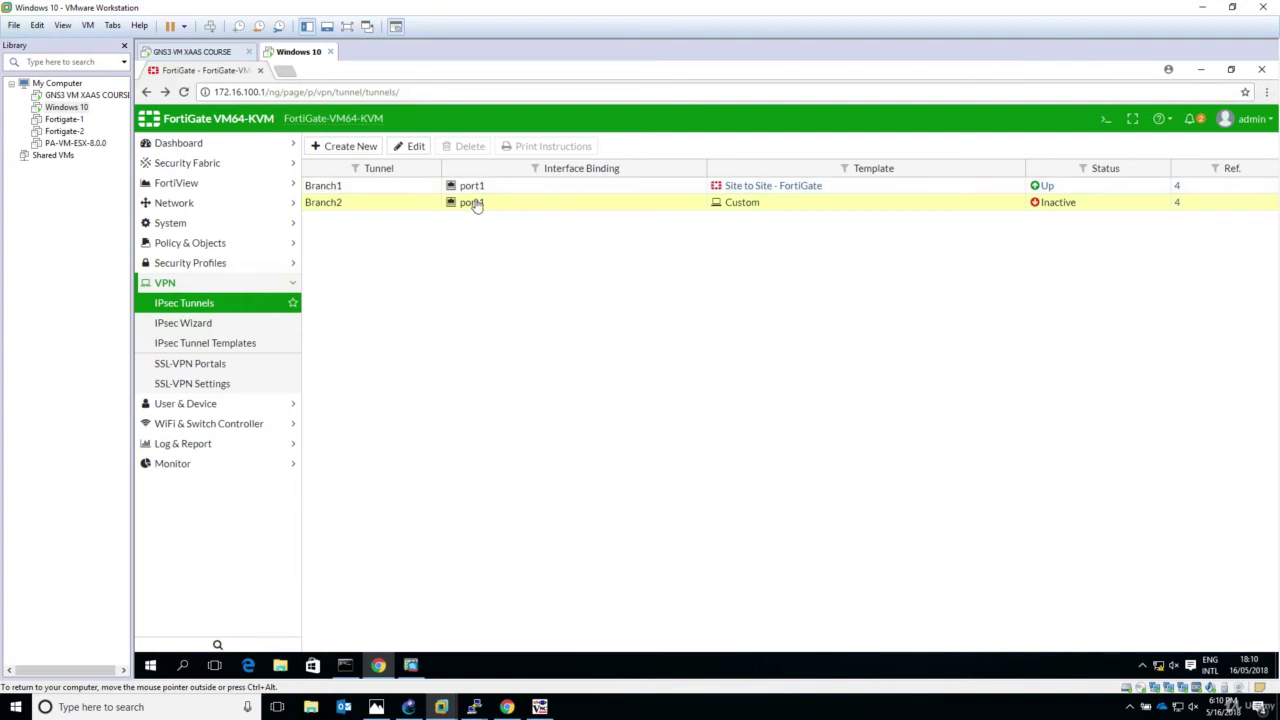
left_click(410, 148)
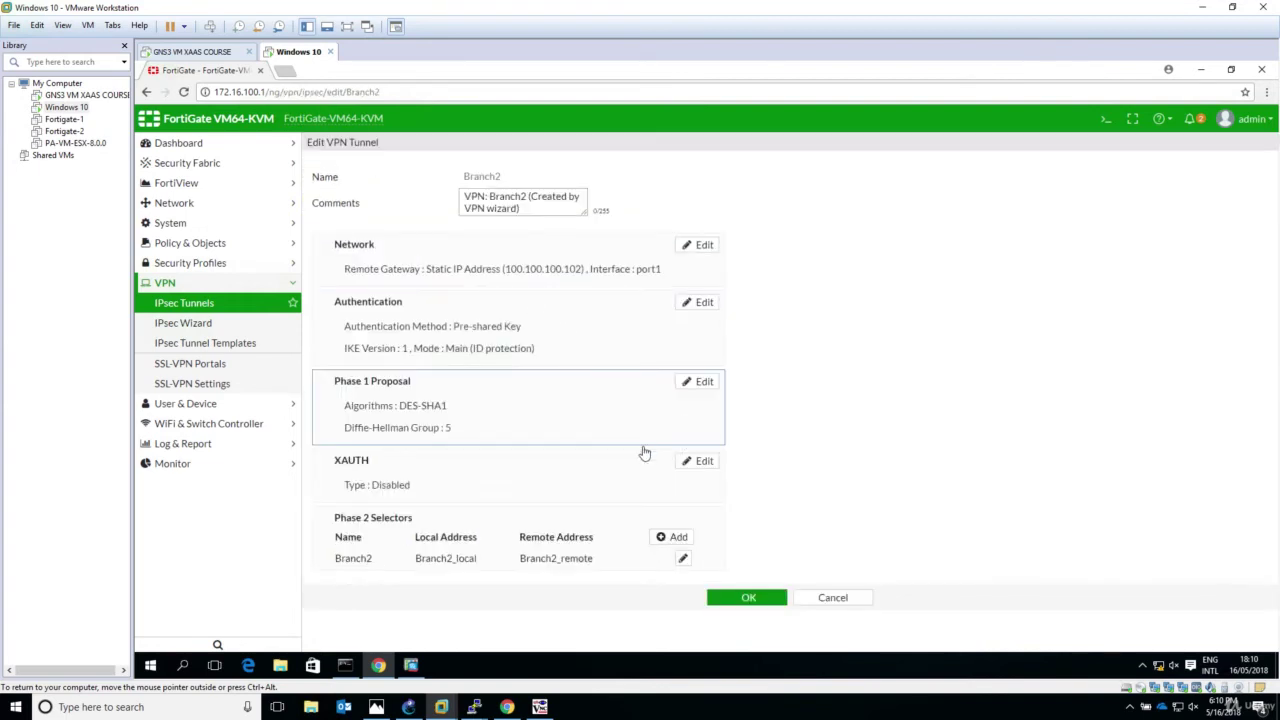
left_click(684, 560)
scroll(483, 598, "down", 1)
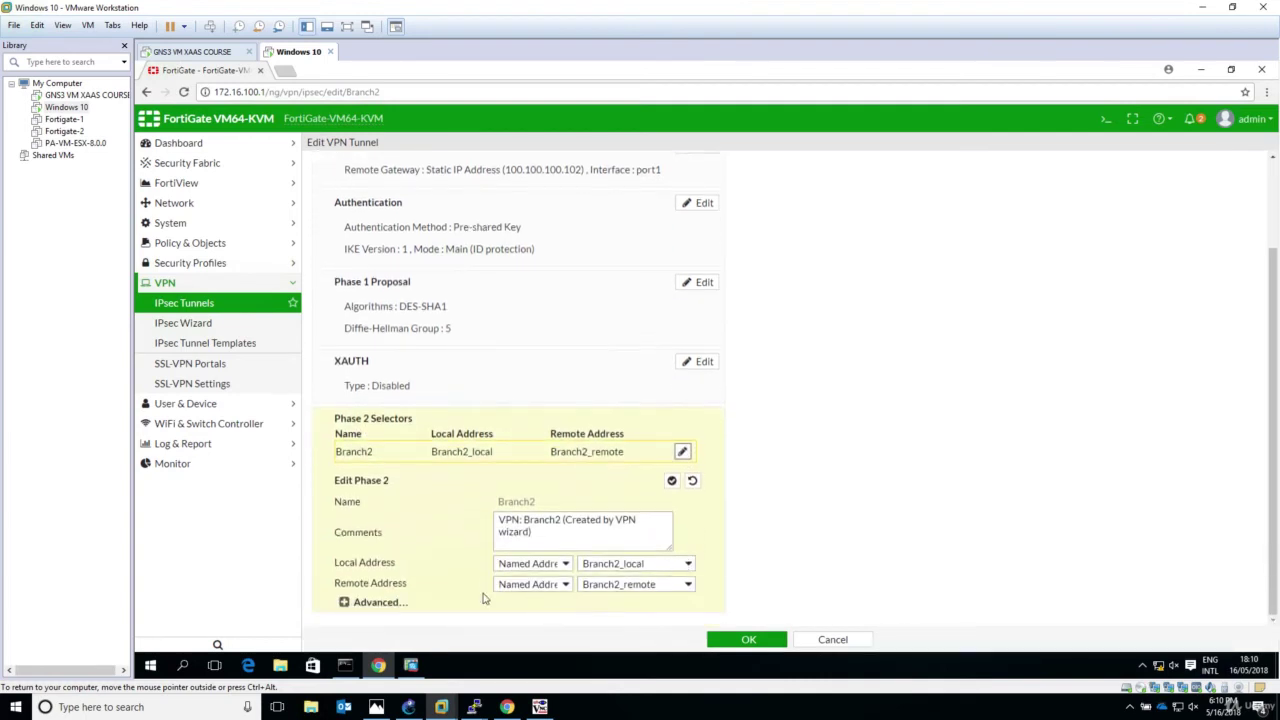
left_click(383, 603)
scroll(463, 596, "down", 2)
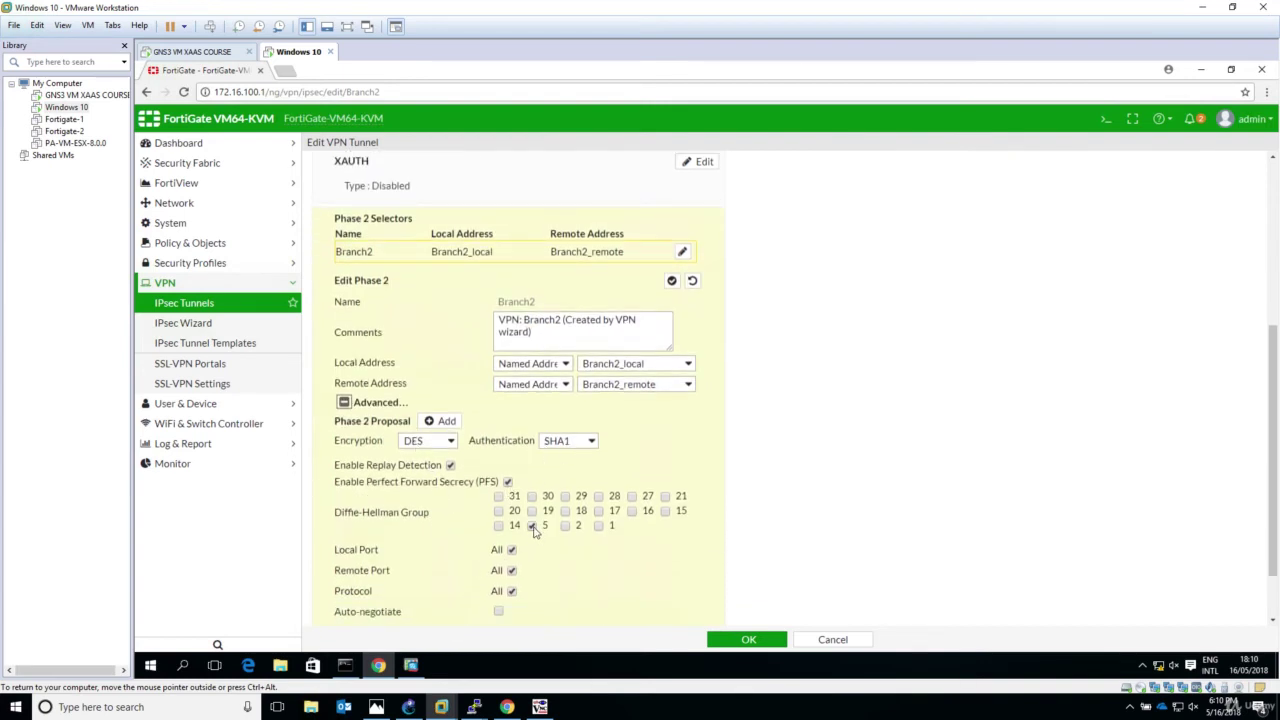
Step: Confirm Perfect Forward Secrecy uses group5 in ASDM, then advance the wizard to NAT Exempt
left_click(410, 665)
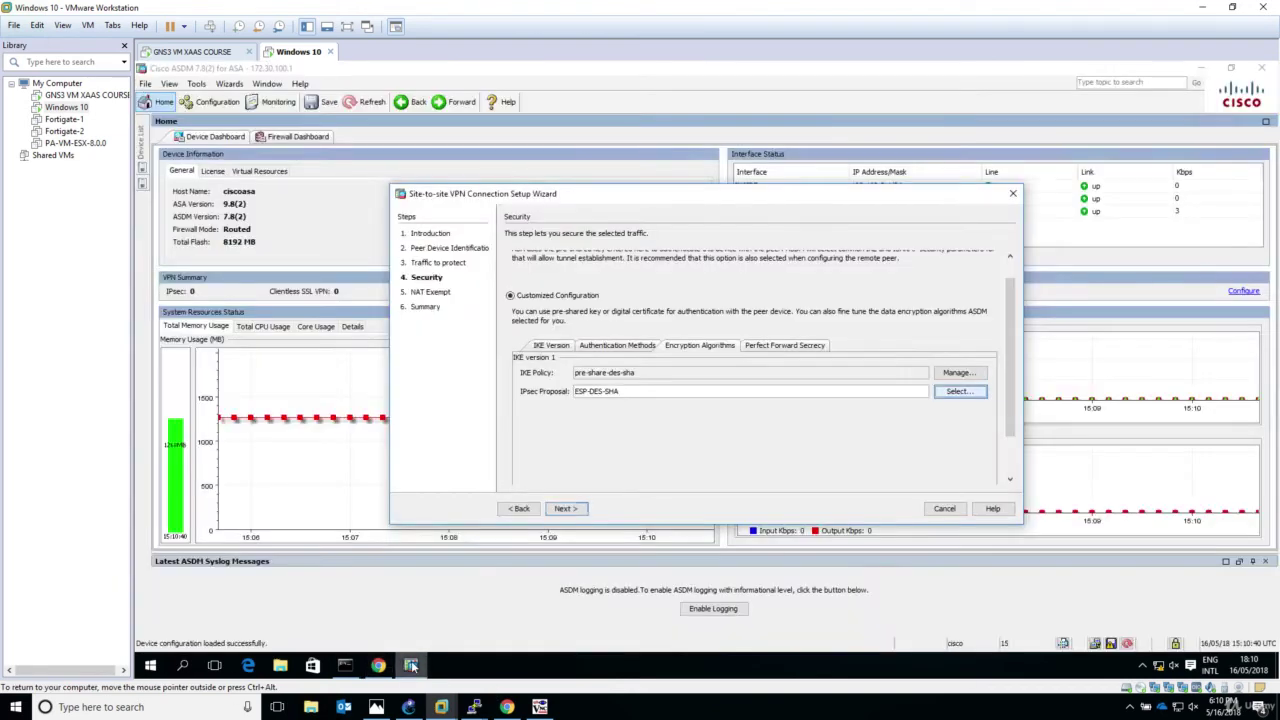
left_click(772, 348)
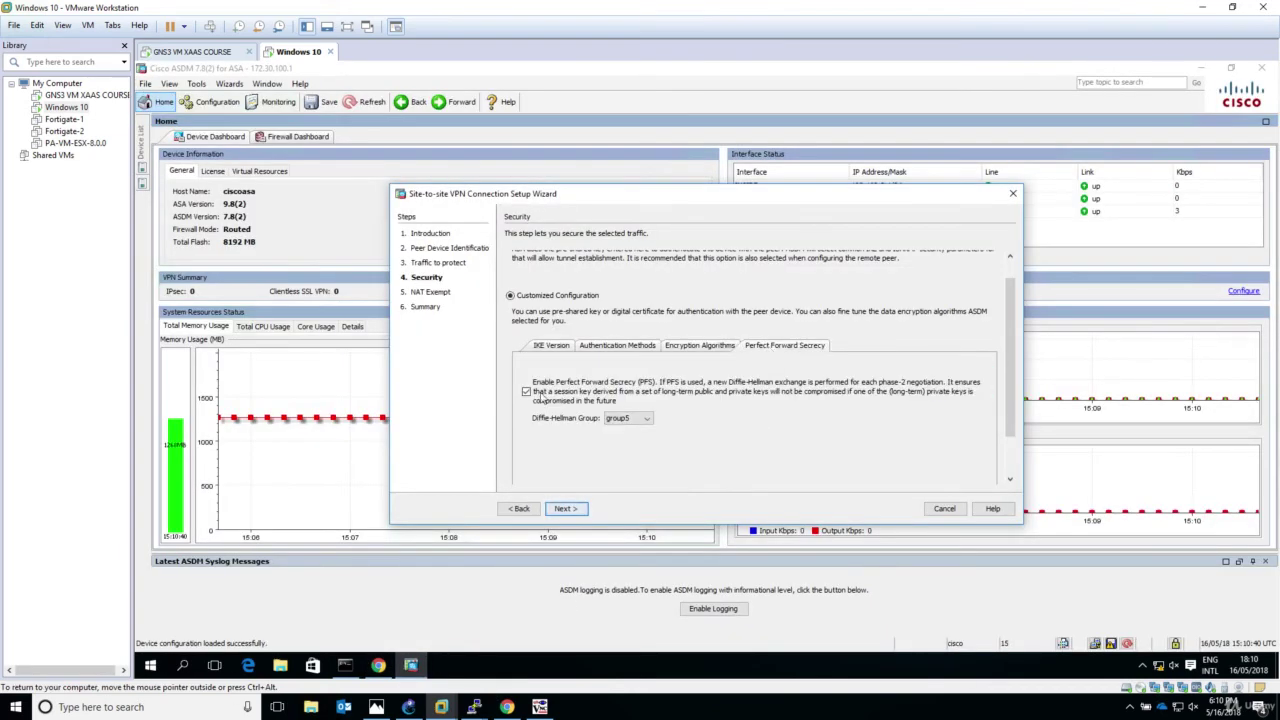
left_click(706, 346)
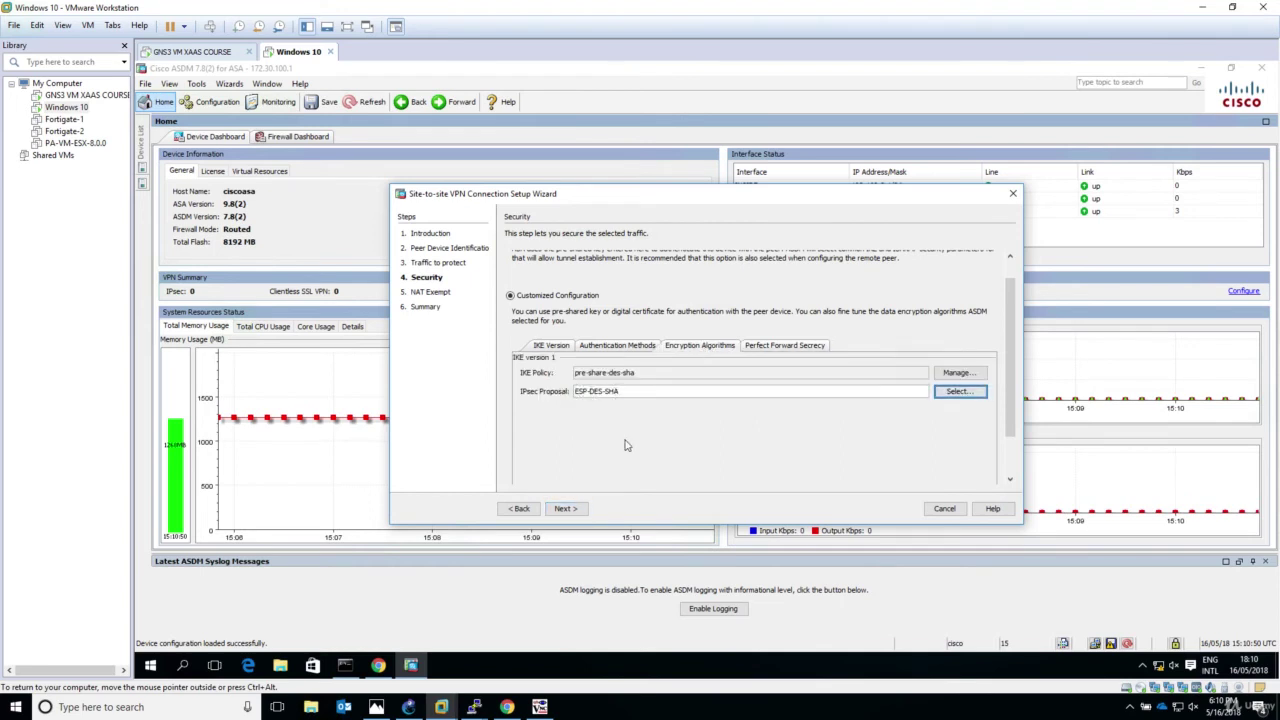
left_click(565, 508)
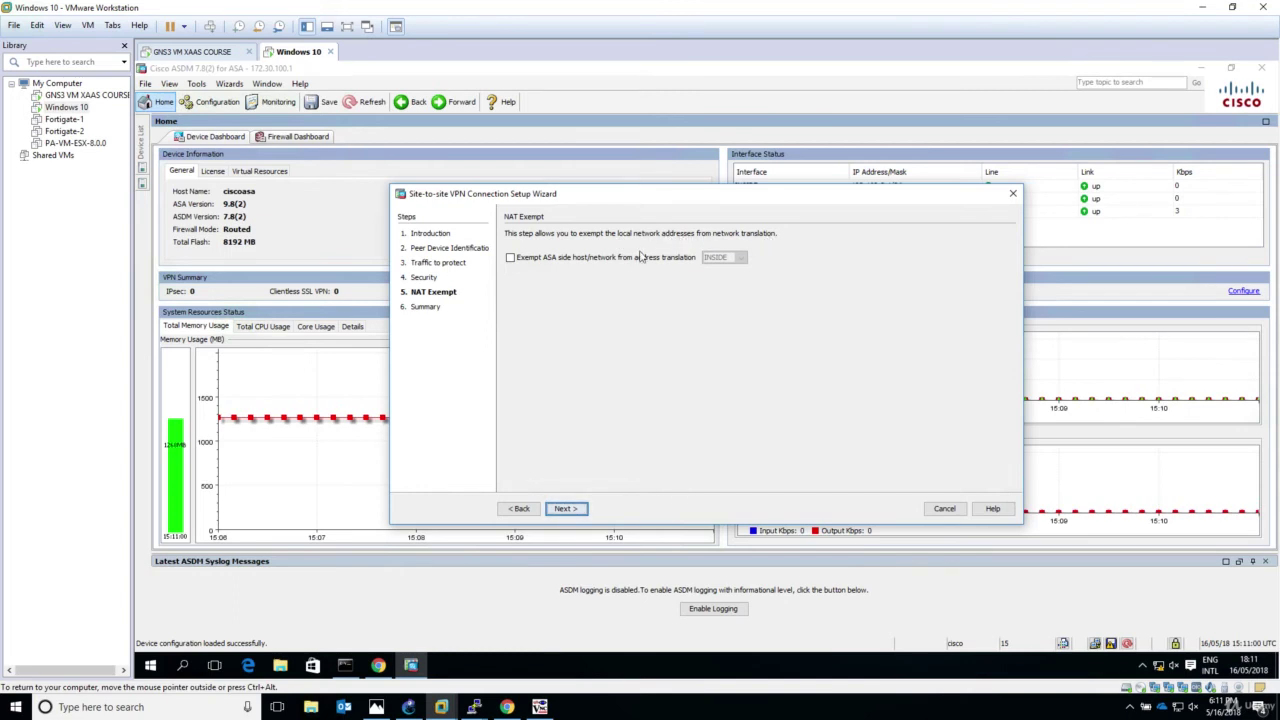
Step: Exempt the ASA-side network from address translation, keeping INSIDE as the exempted interface
left_click(511, 259)
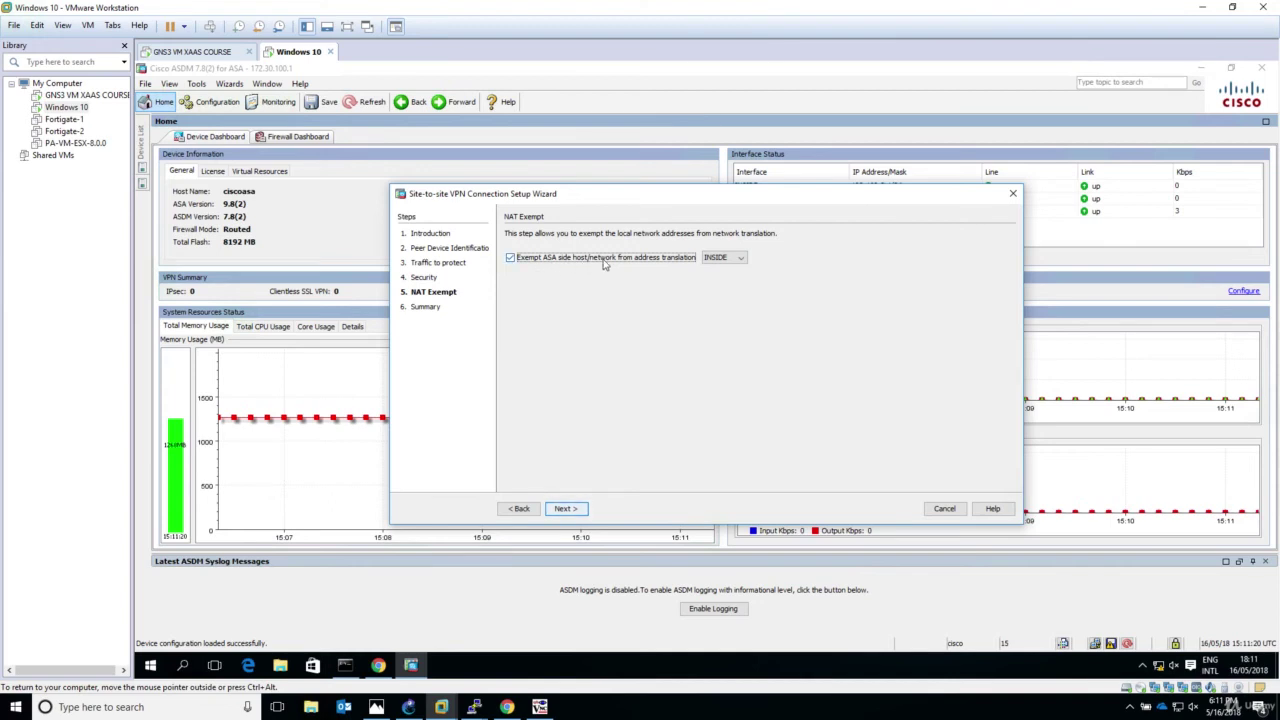
left_click(737, 257)
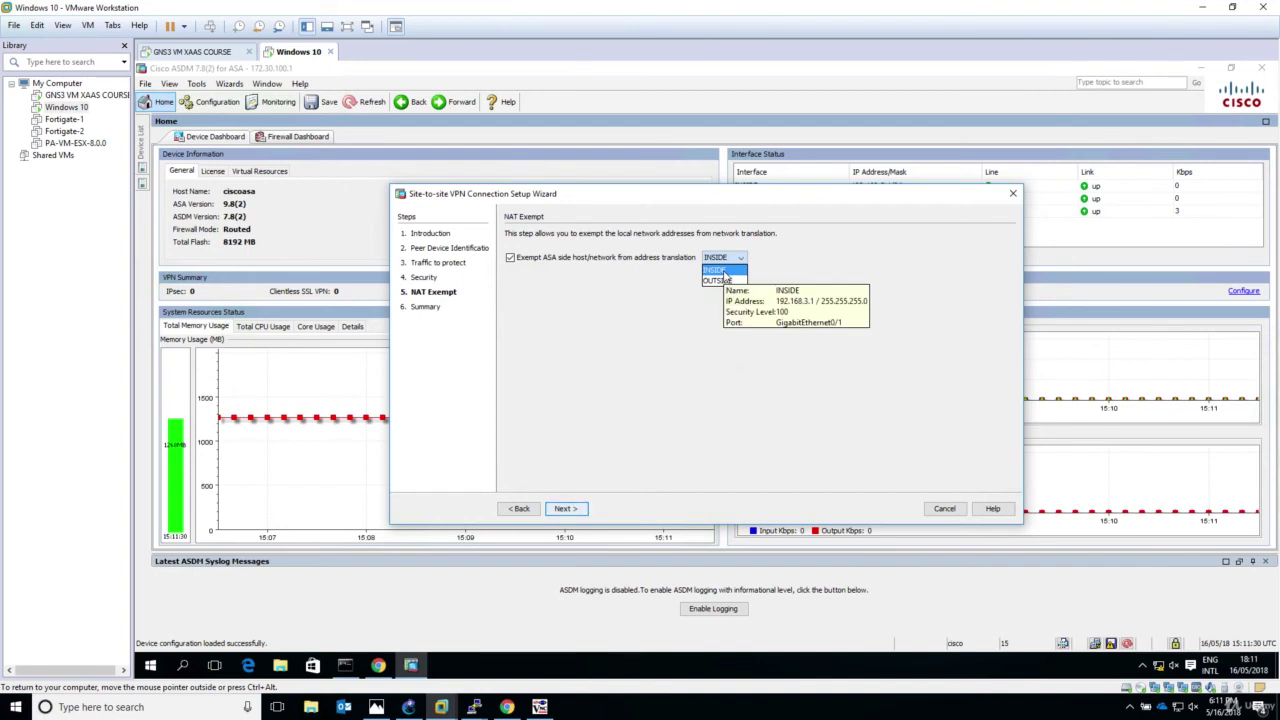
left_click(724, 272)
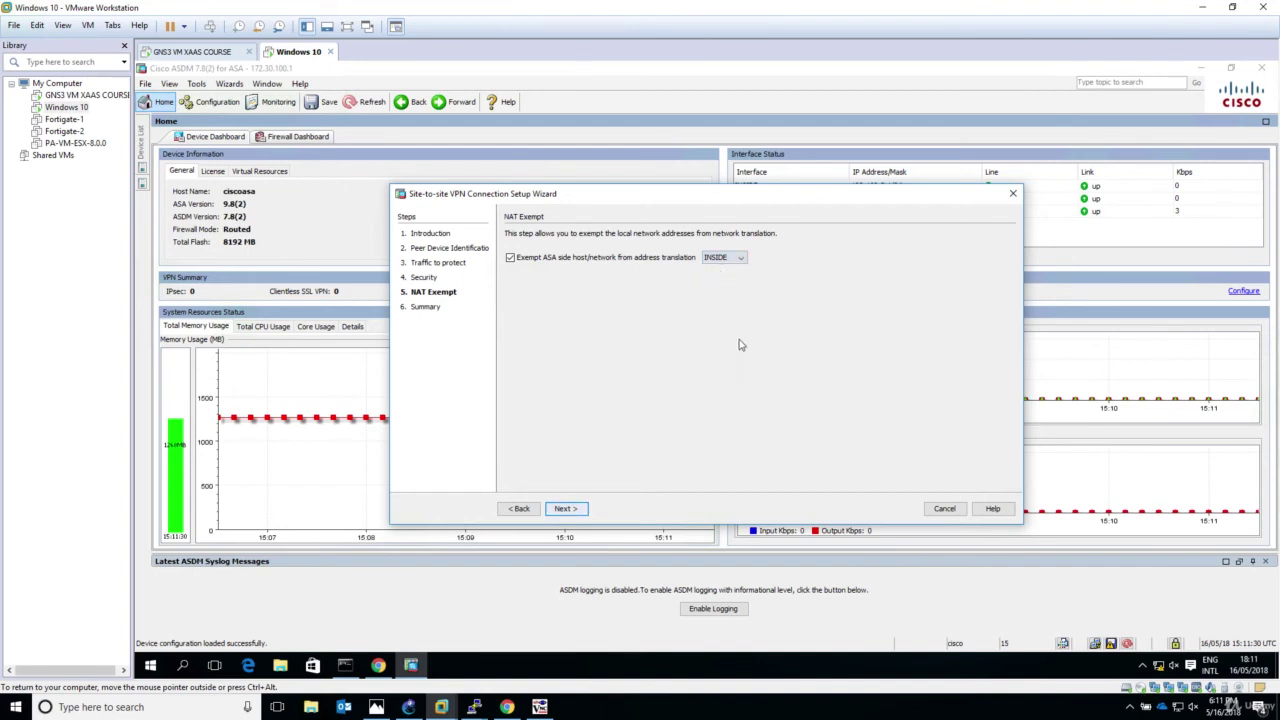
Step: Advance the wizard to its Summary page listing peer 80.80.80.81 and ESP-DES-SHA
left_click(566, 509)
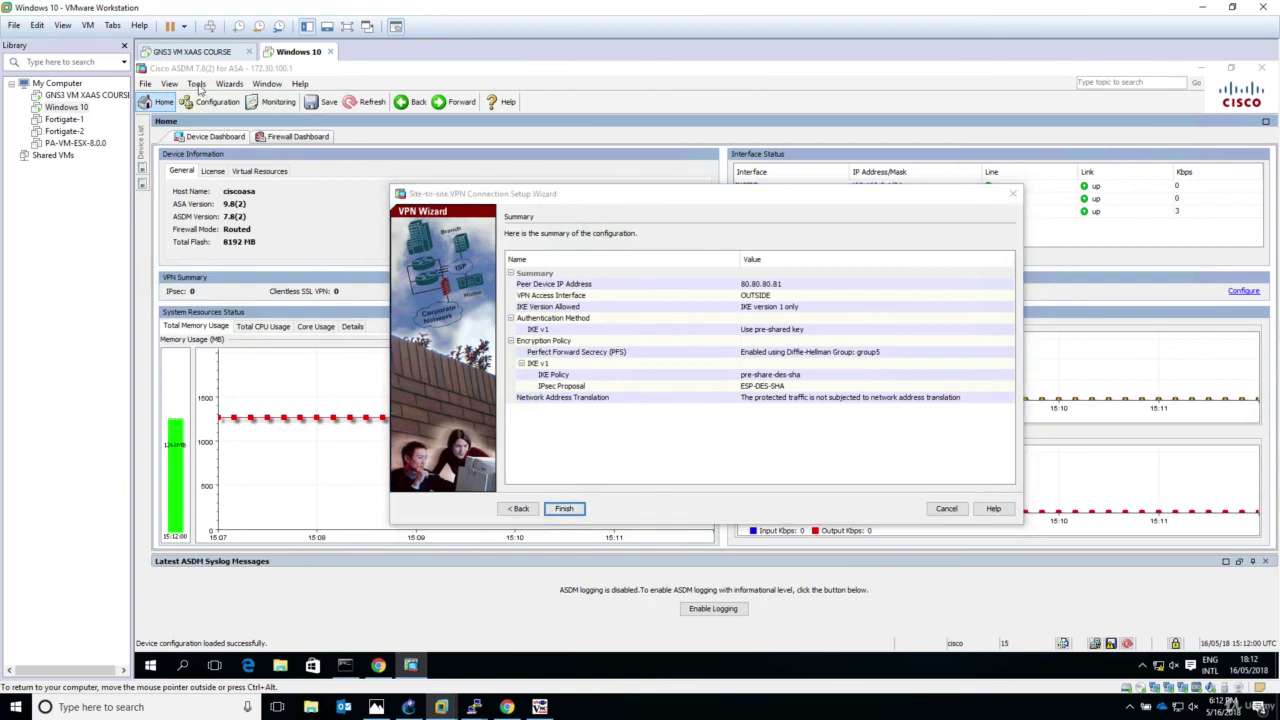
Step: Finish the wizard and send the previewed CLI commands to the ASA
left_click(564, 509)
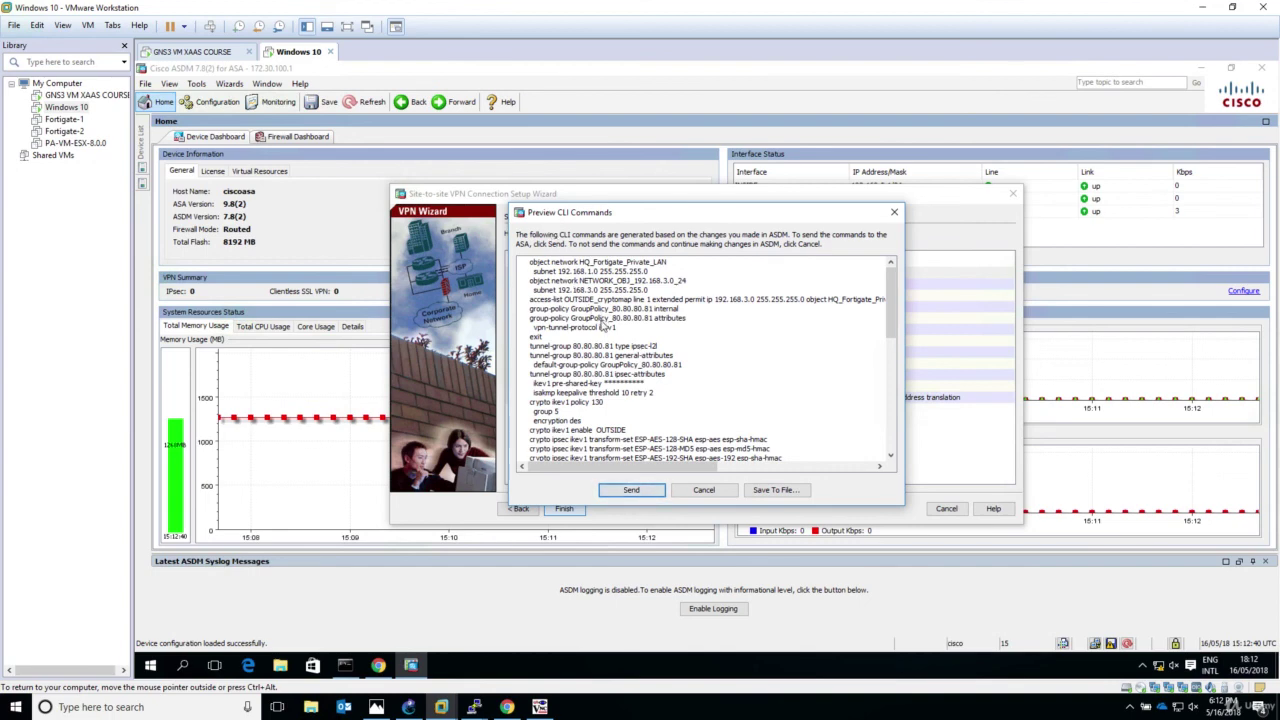
left_click(632, 490)
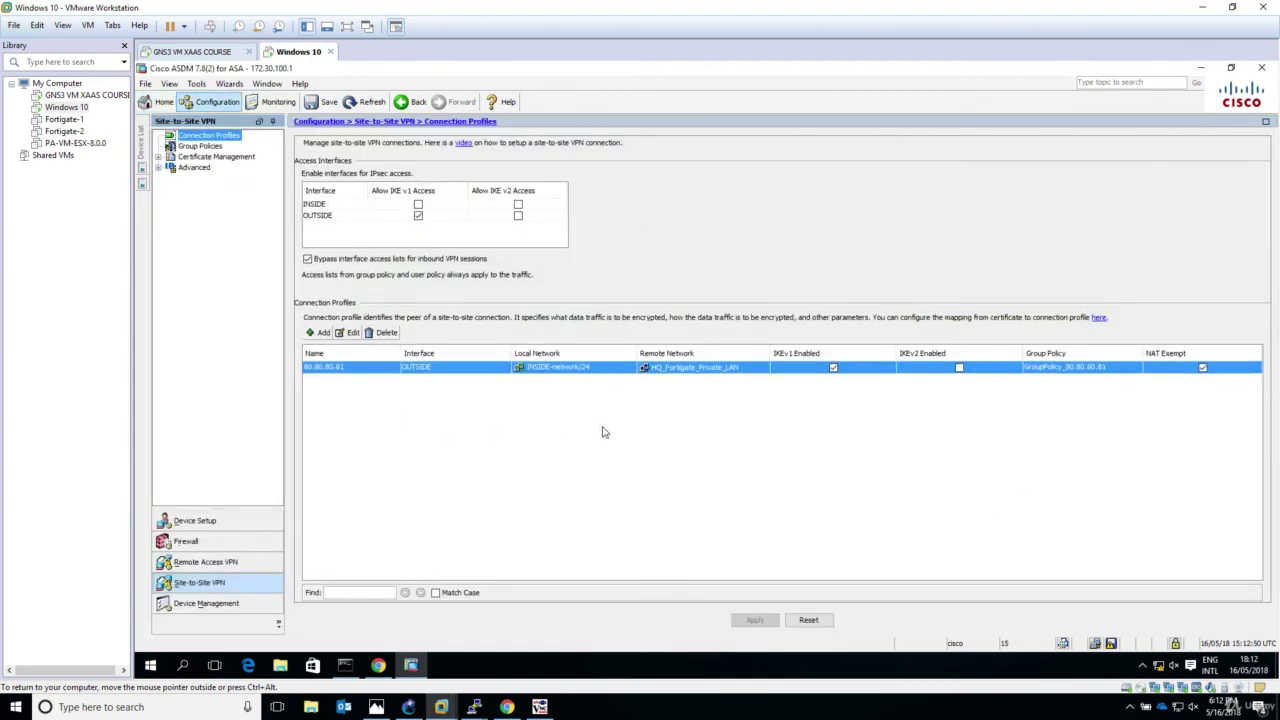
left_click(147, 84)
left_click(169, 84)
left_click(196, 85)
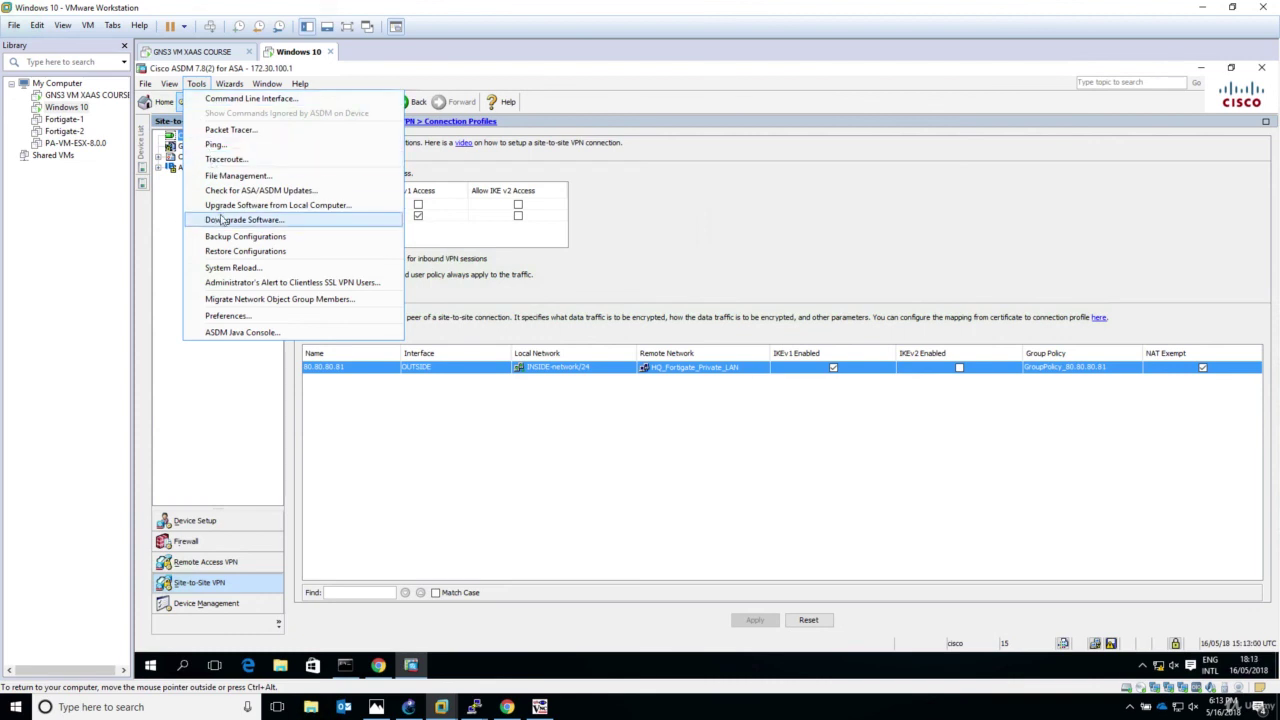
mouse_move(229, 85)
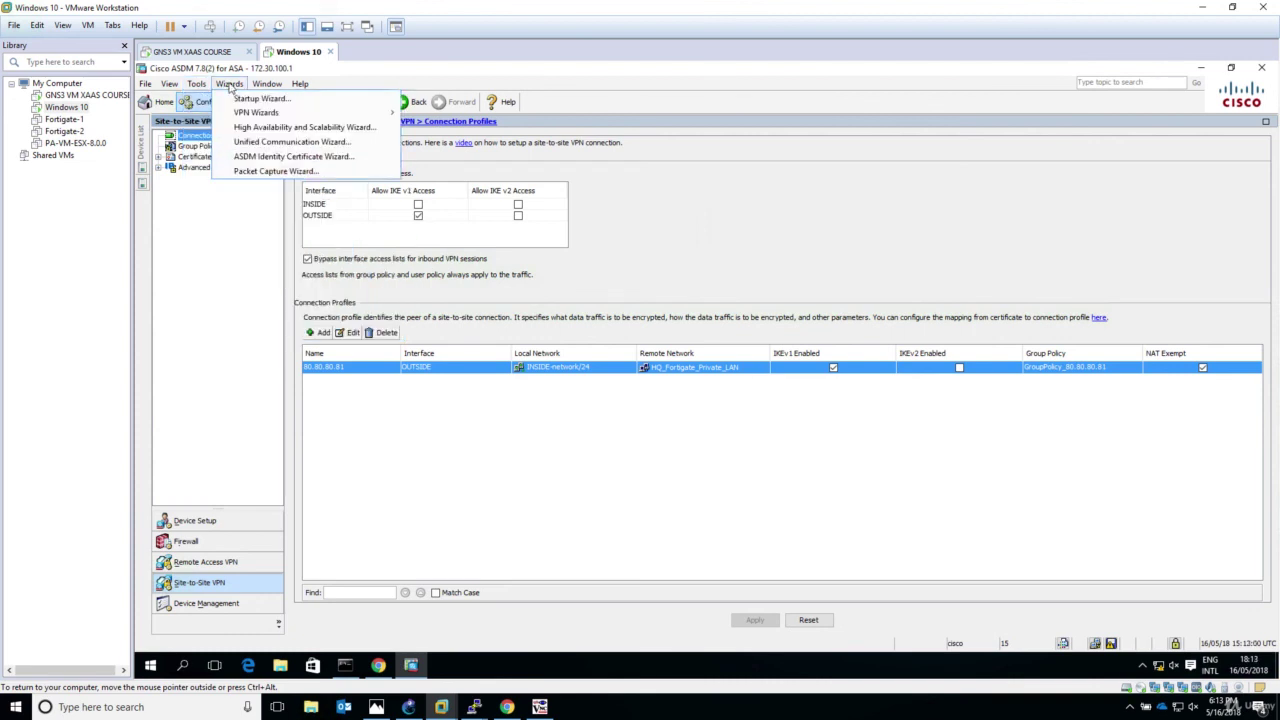
mouse_move(144, 88)
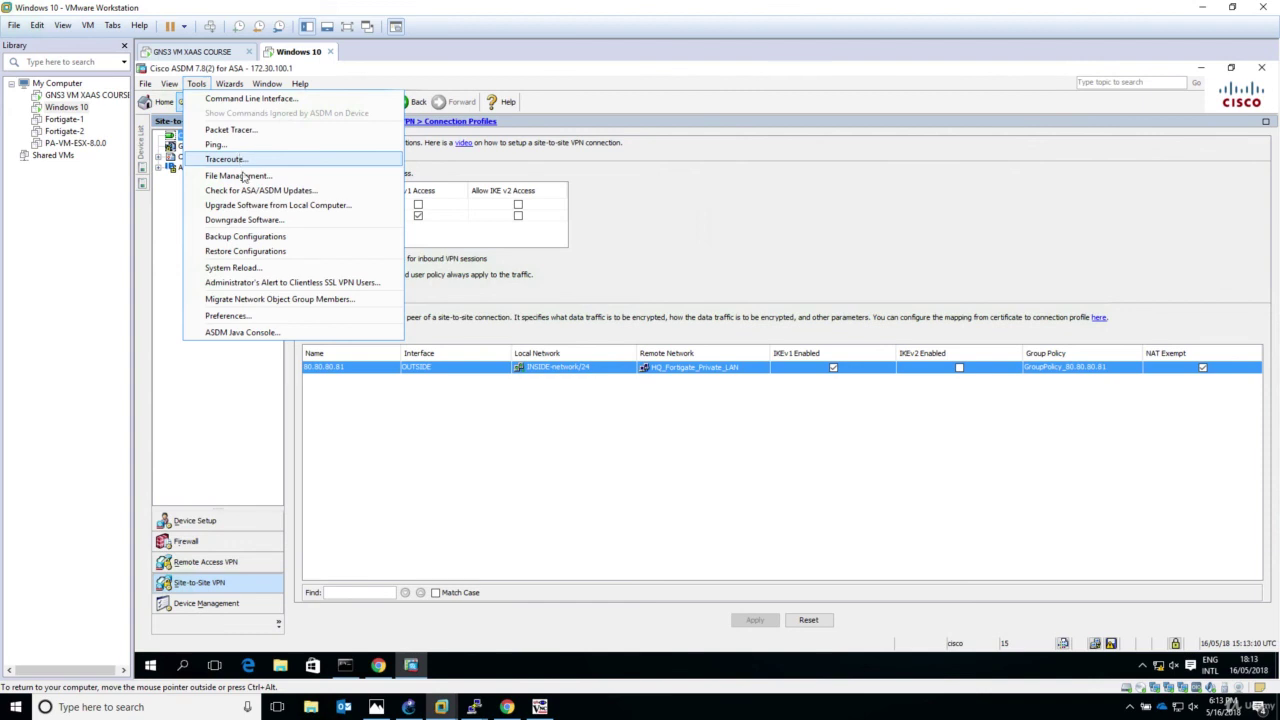
left_click(227, 316)
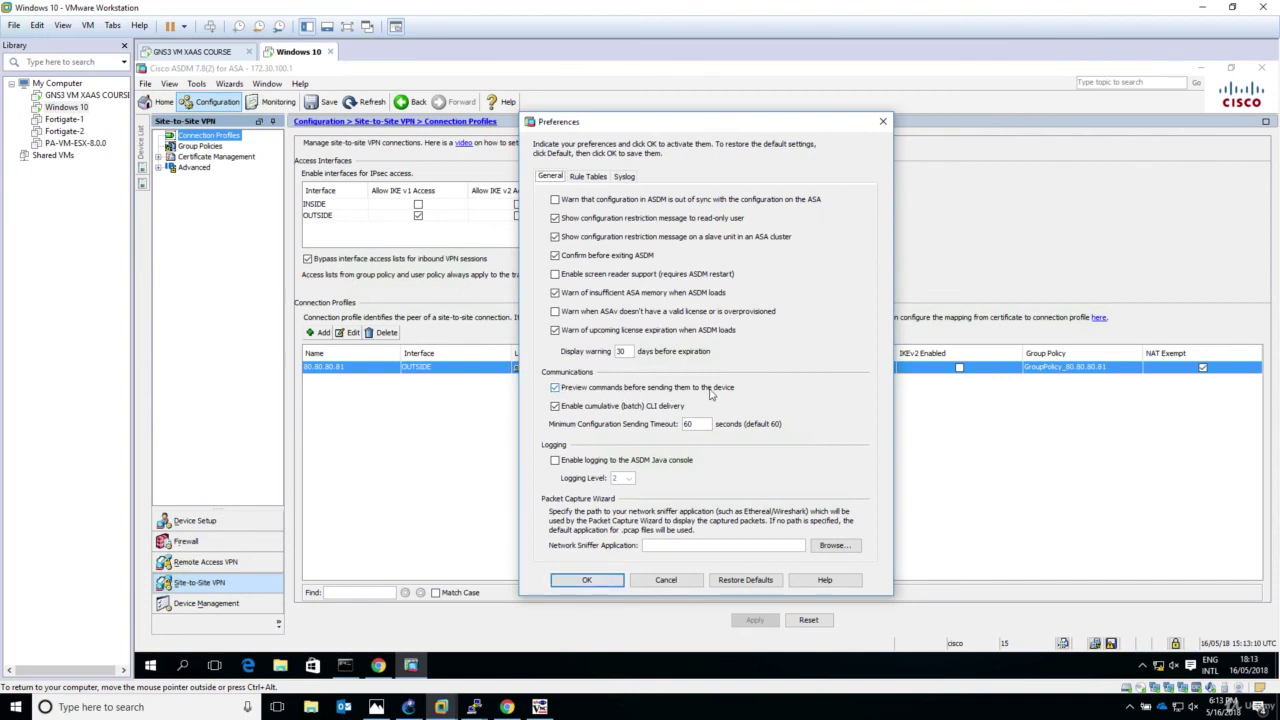
double_click(555, 388)
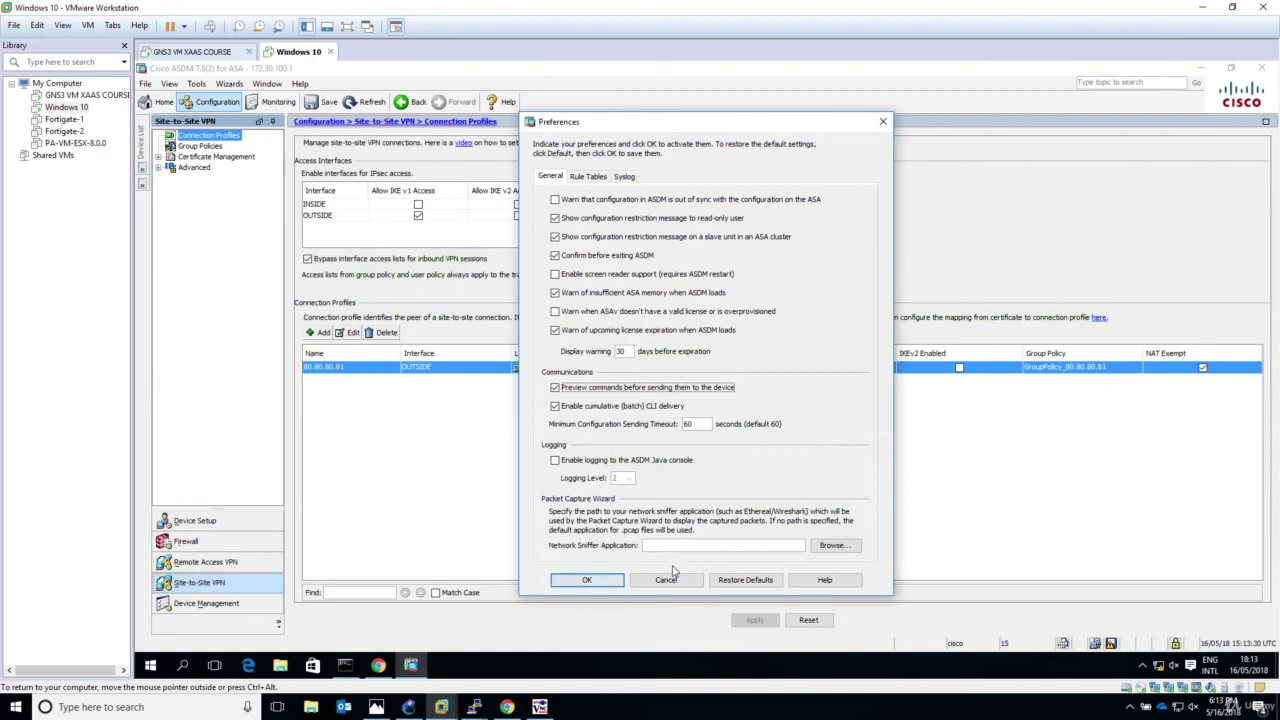
left_click(666, 580)
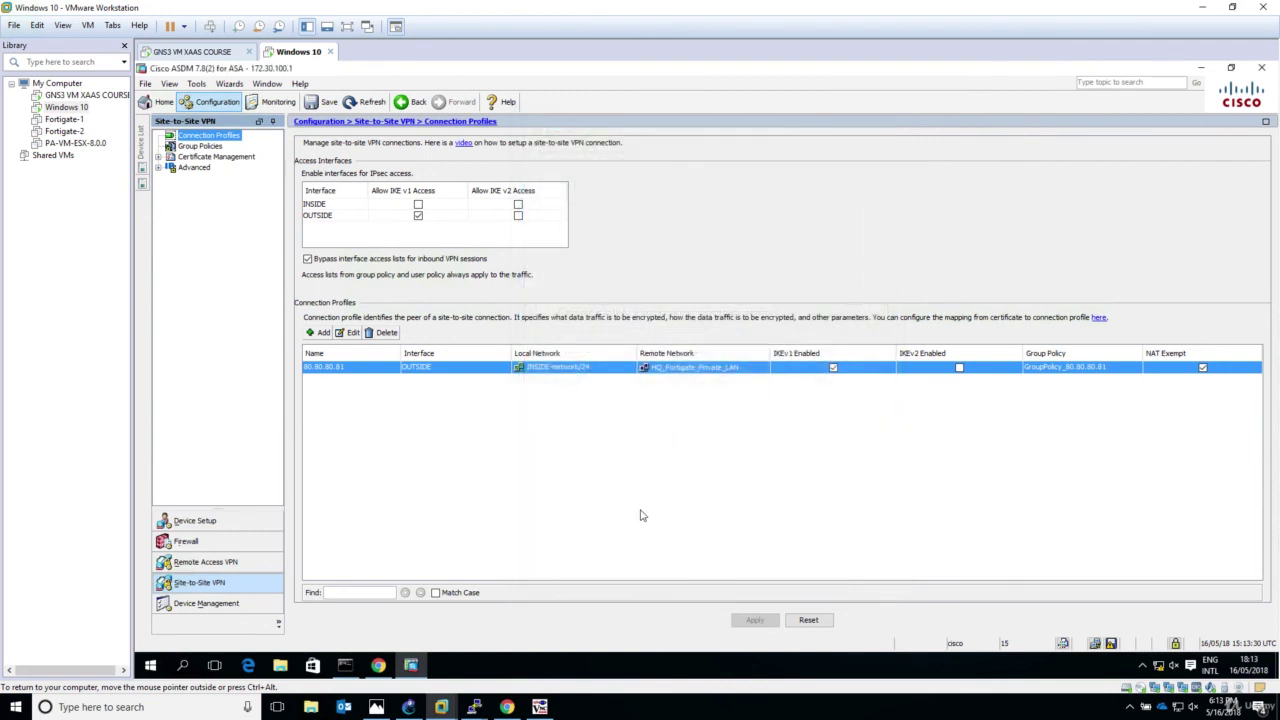